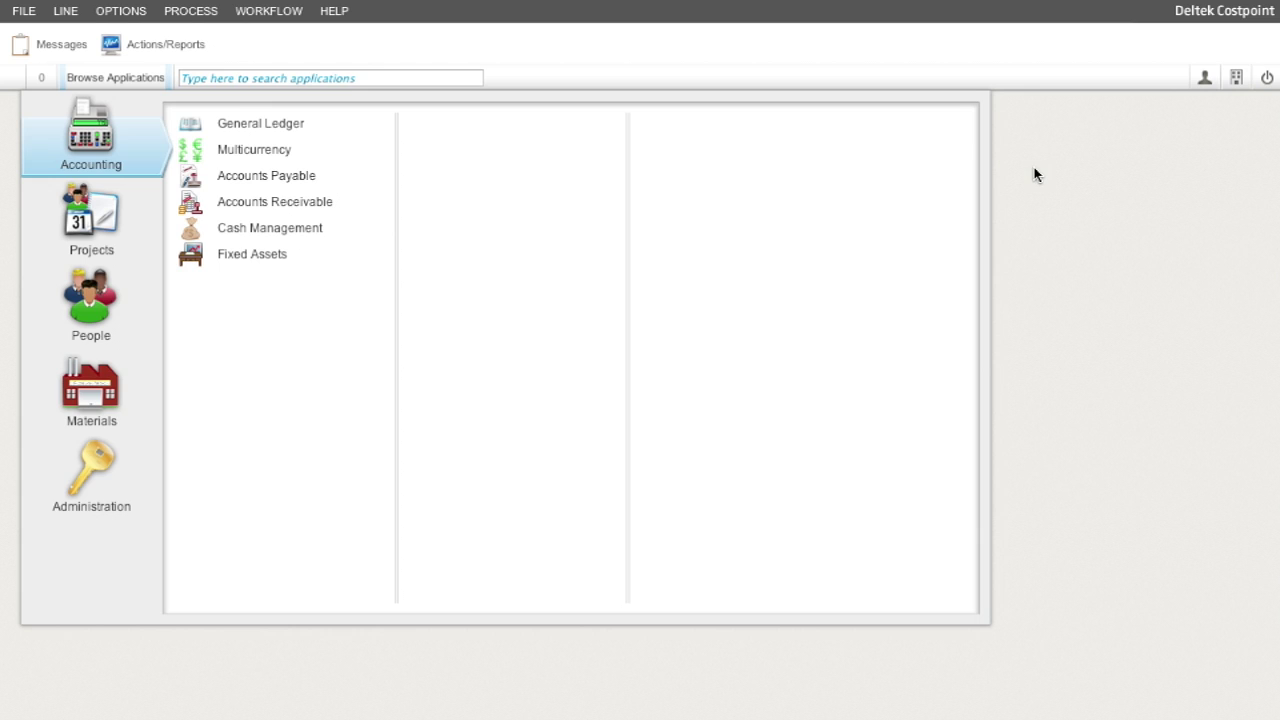
Step: Open Manage Employee Information from the basic employee information applications in the People domain
left_click(70, 332)
left_click(243, 127)
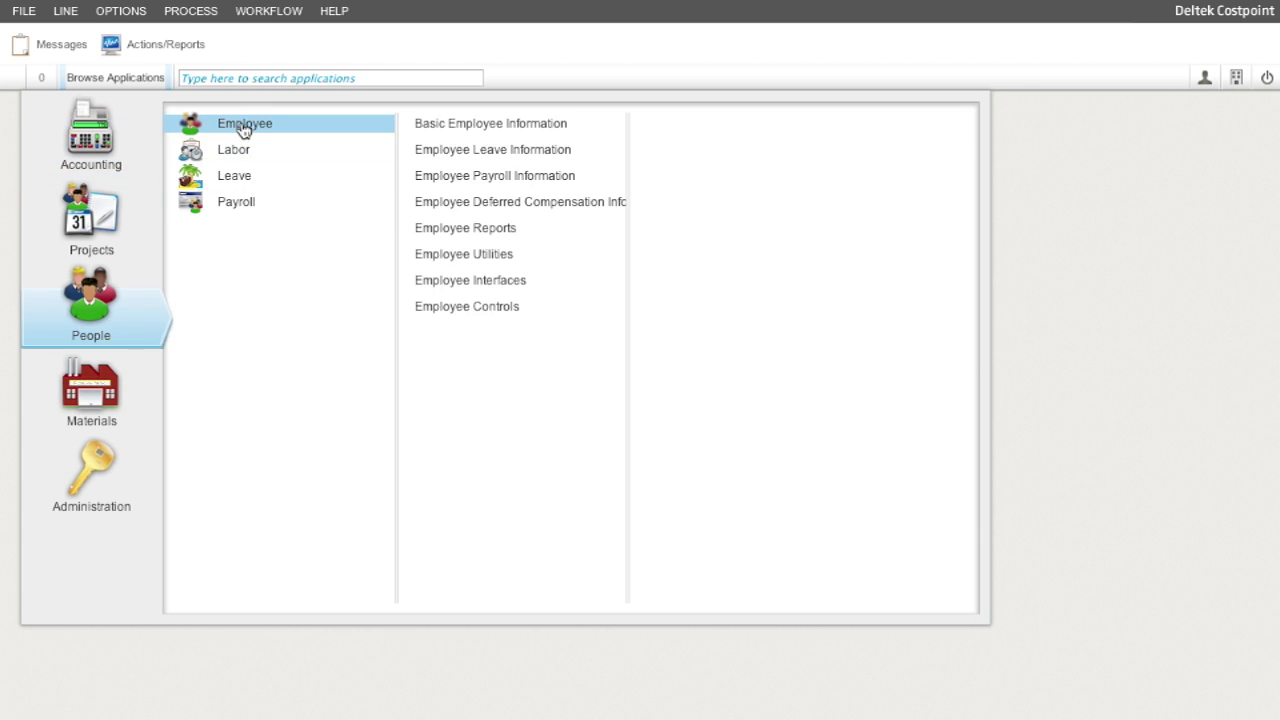
left_click(528, 126)
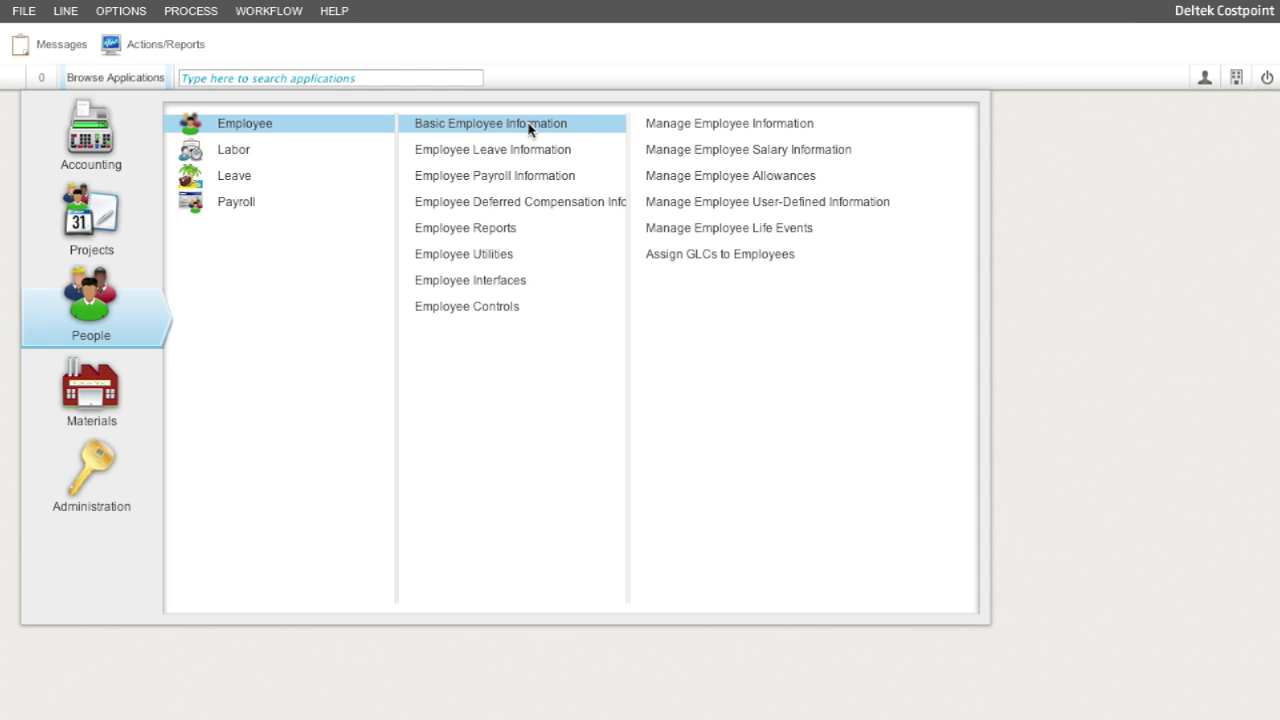
left_click(678, 126)
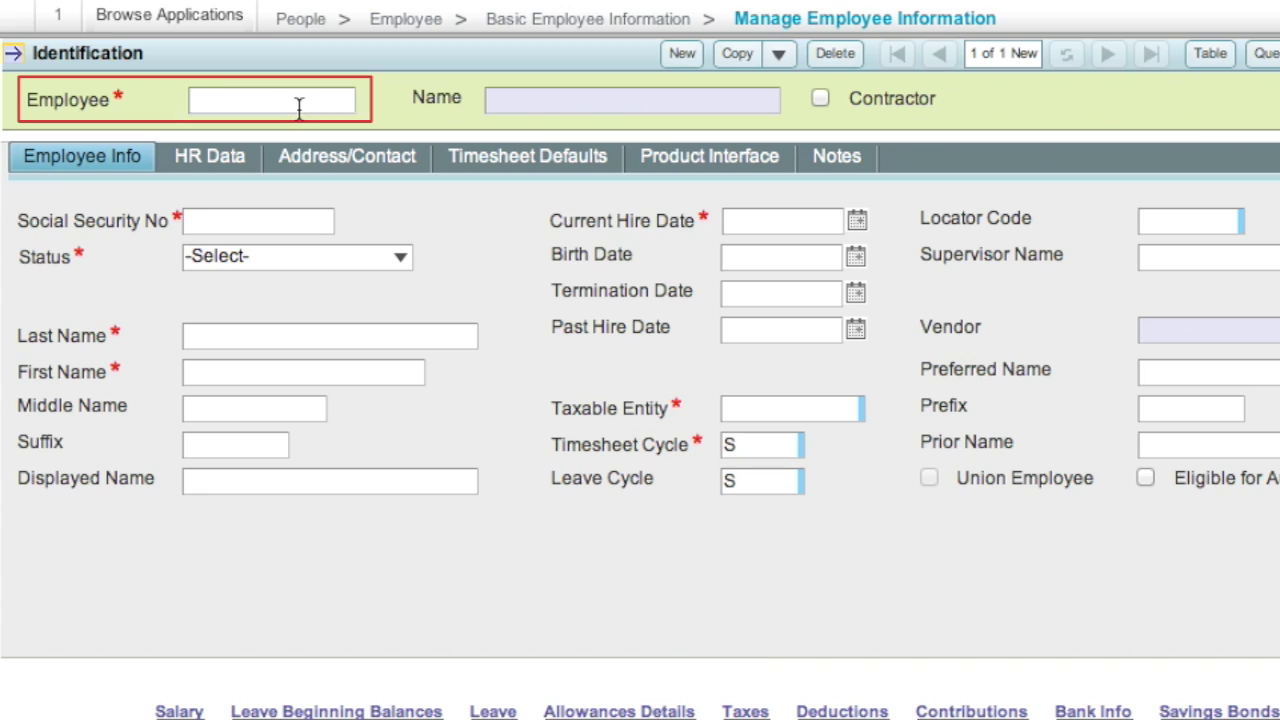
Step: Enter the new employee's ID, and switch the Contractor option on and back off
type("TEST01")
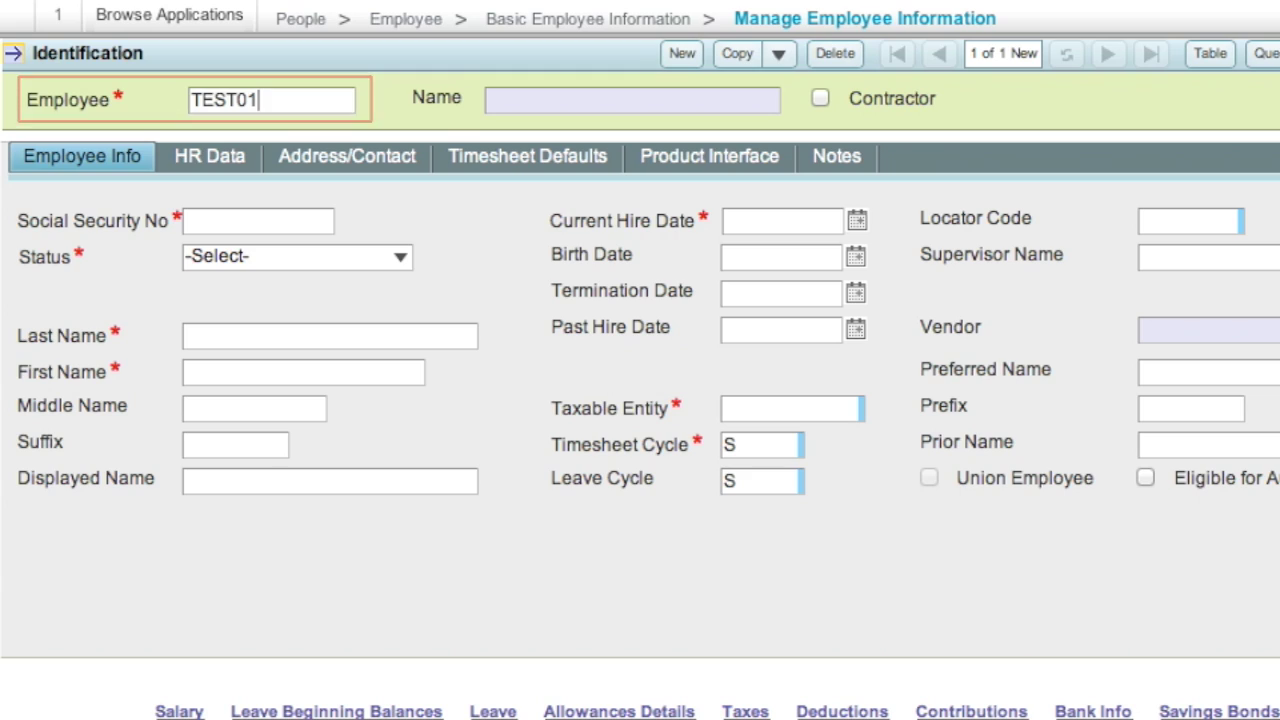
left_click(819, 99)
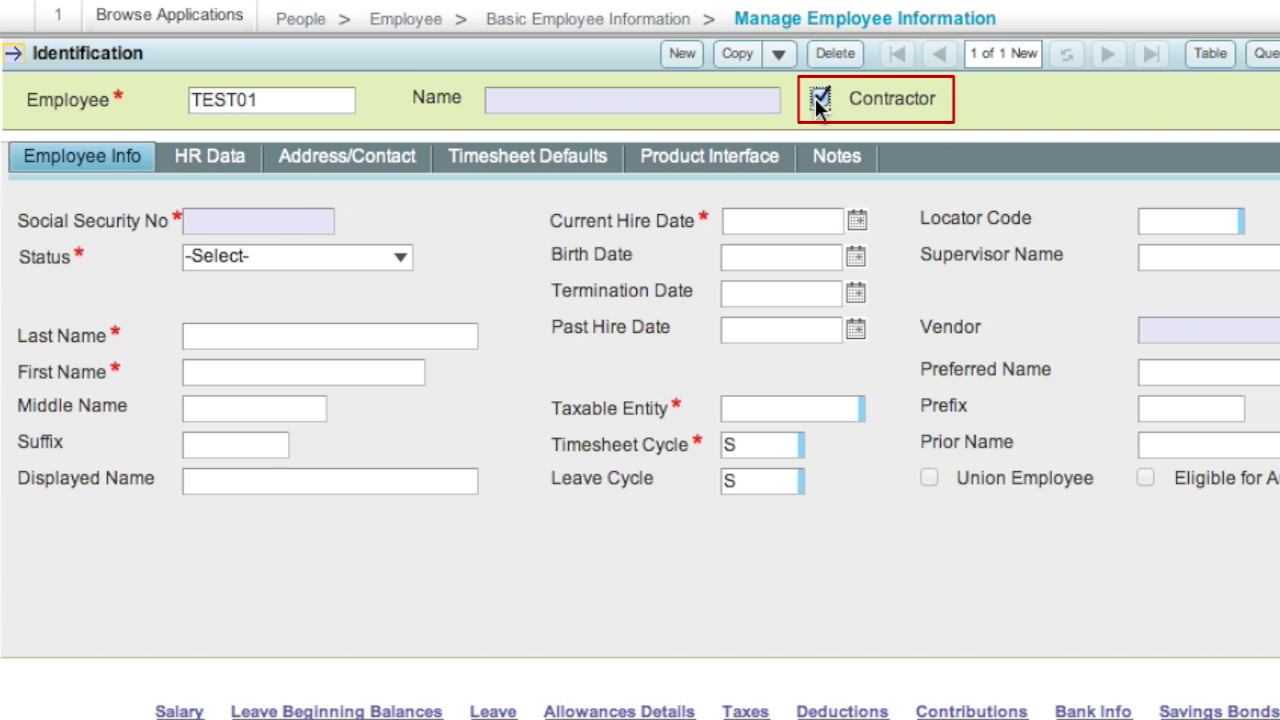
left_click(817, 98)
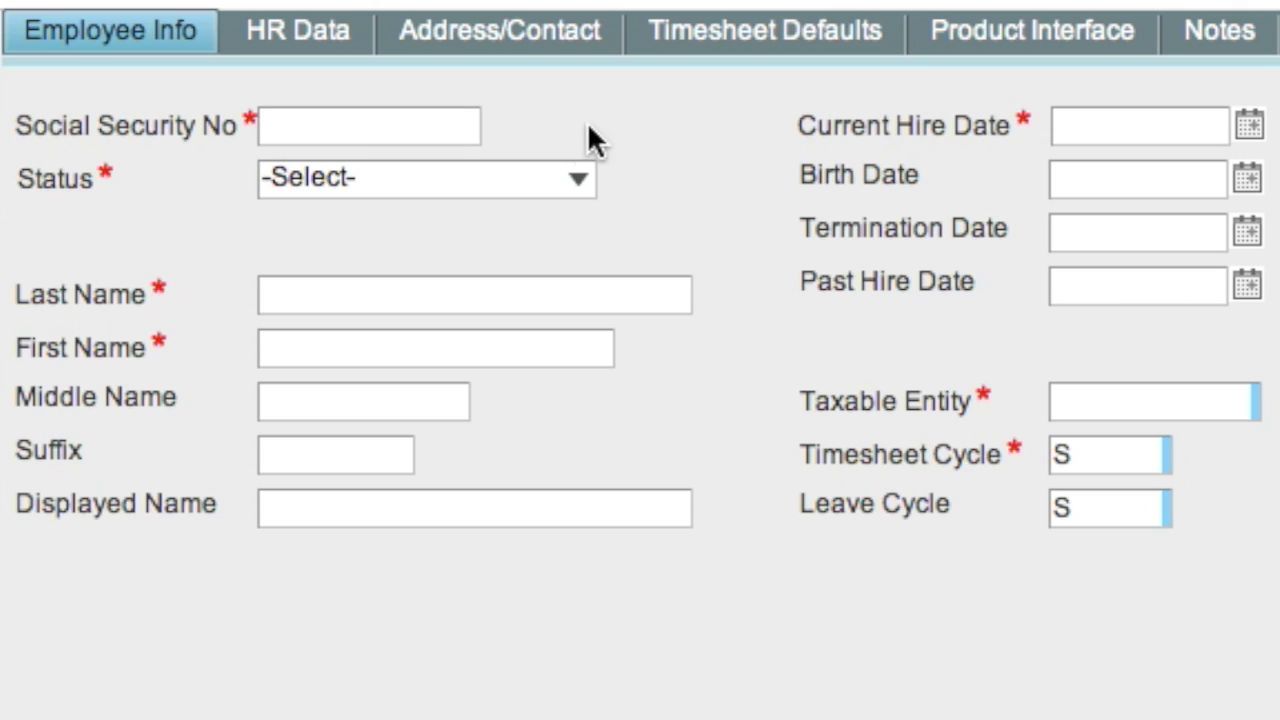
Step: Enter the employee's Social Security number and set the status to Active
left_click(463, 127)
type("000-0")
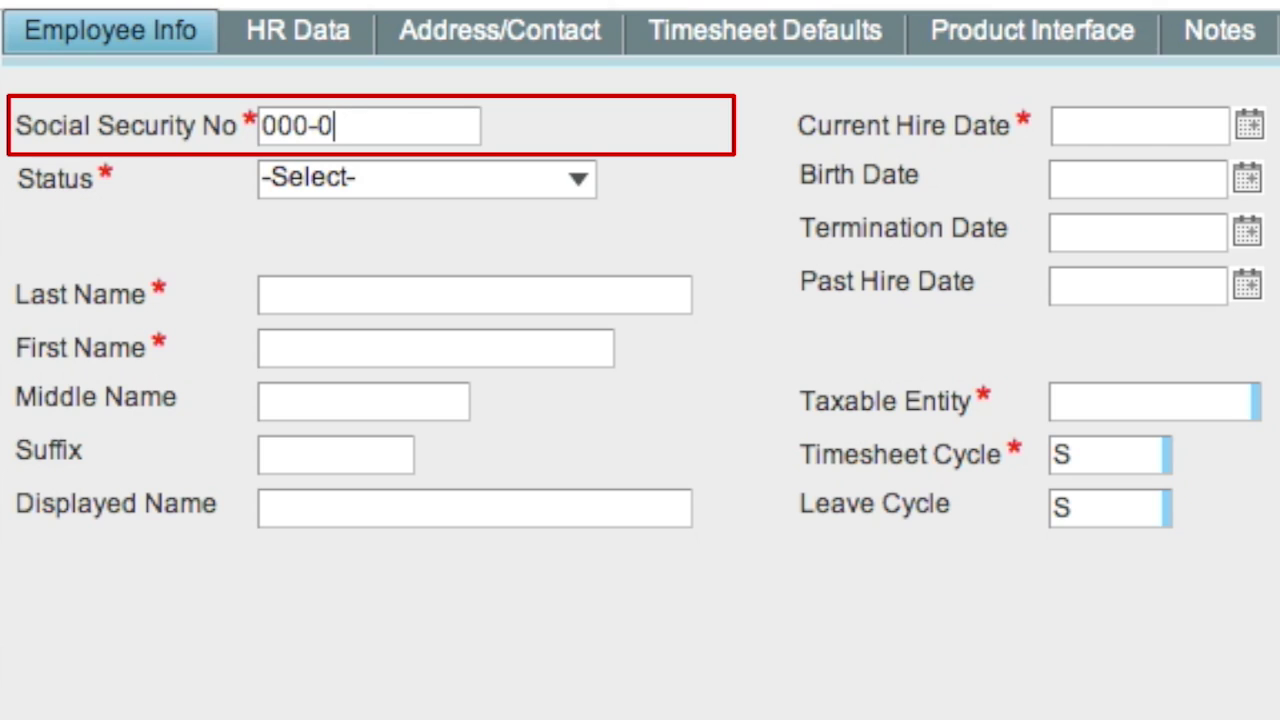
type("0-0000")
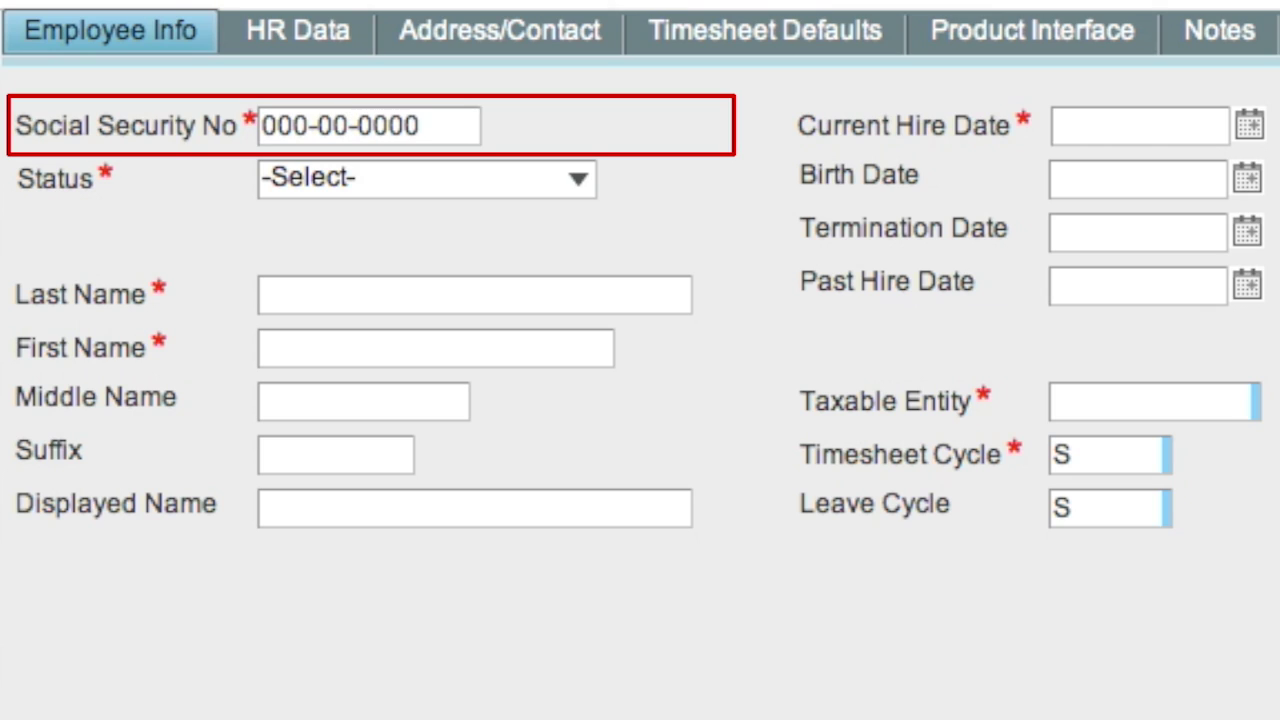
left_click(582, 181)
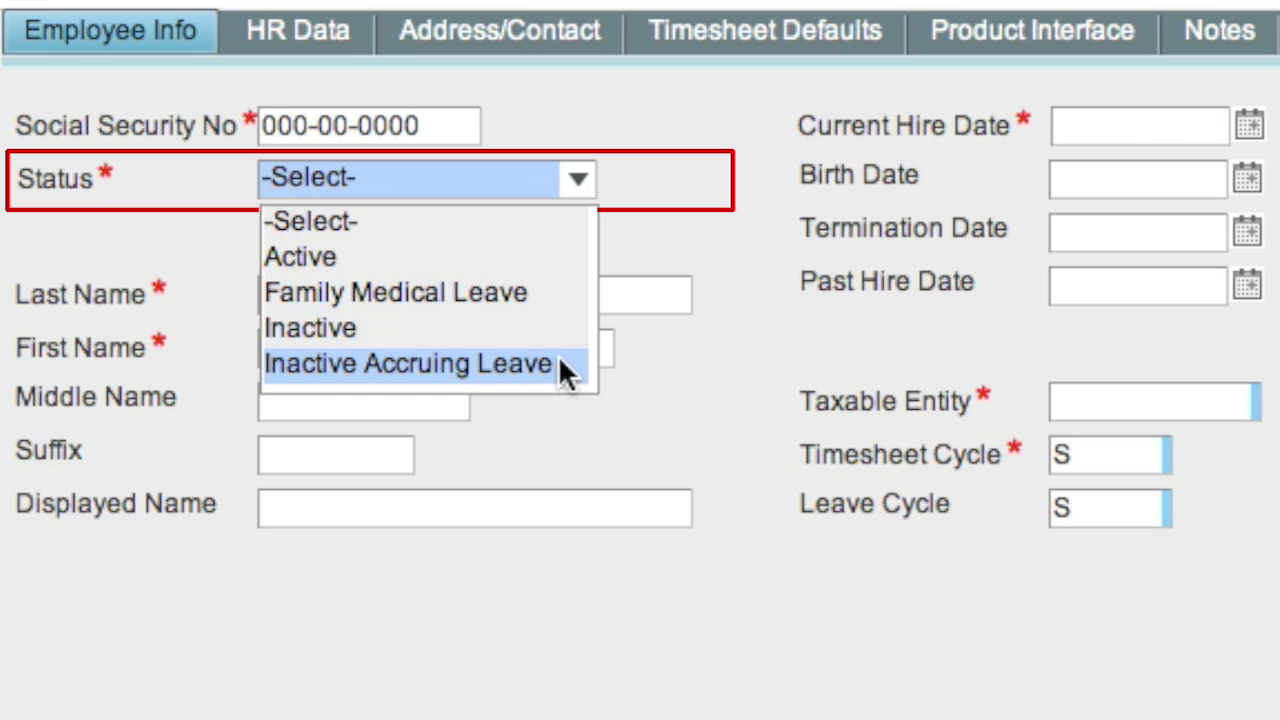
left_click(547, 268)
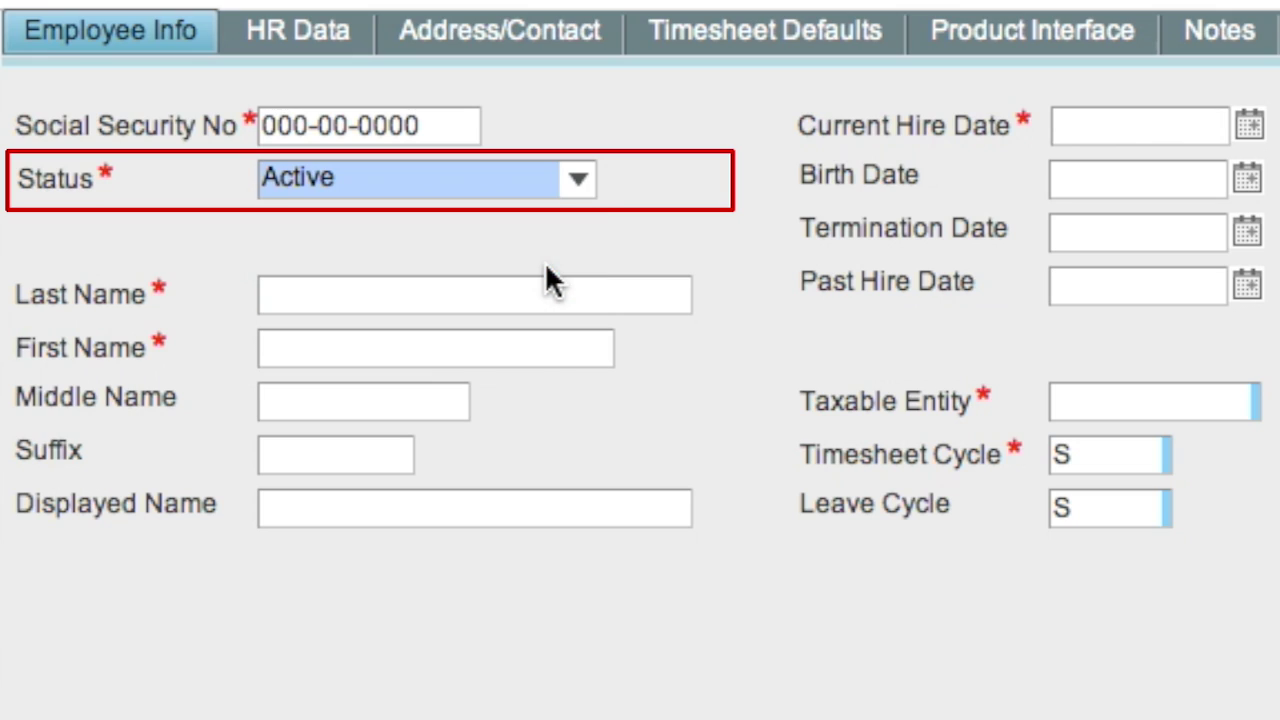
Step: Fill in the employee's last, first and middle names
left_click(494, 292)
type("Smith")
left_click(436, 348)
type("John")
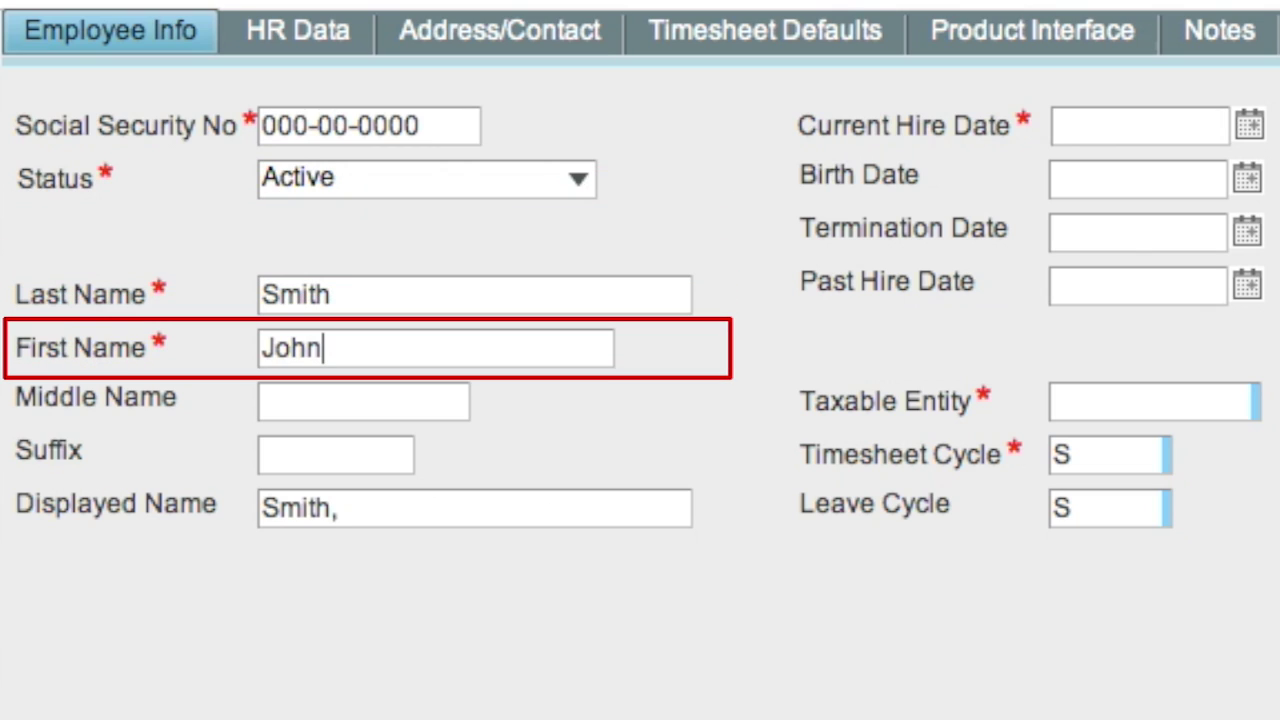
left_click(363, 401)
type("Louis")
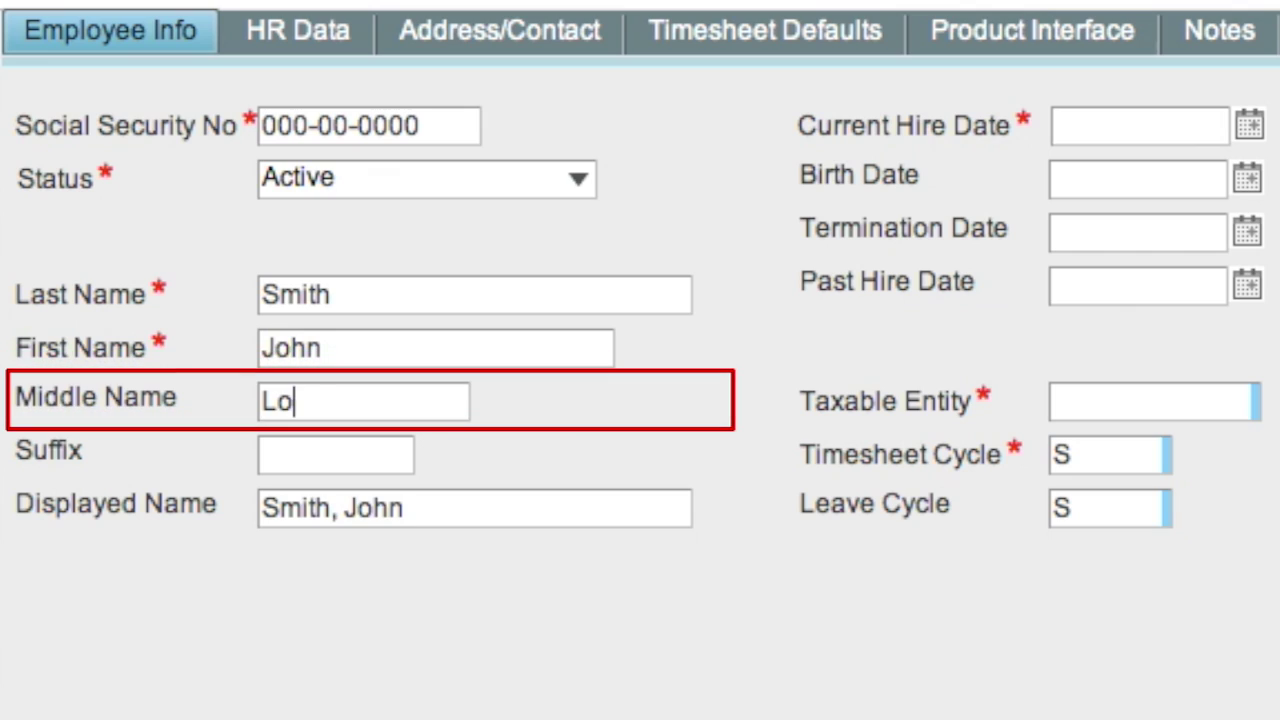
left_click(403, 448)
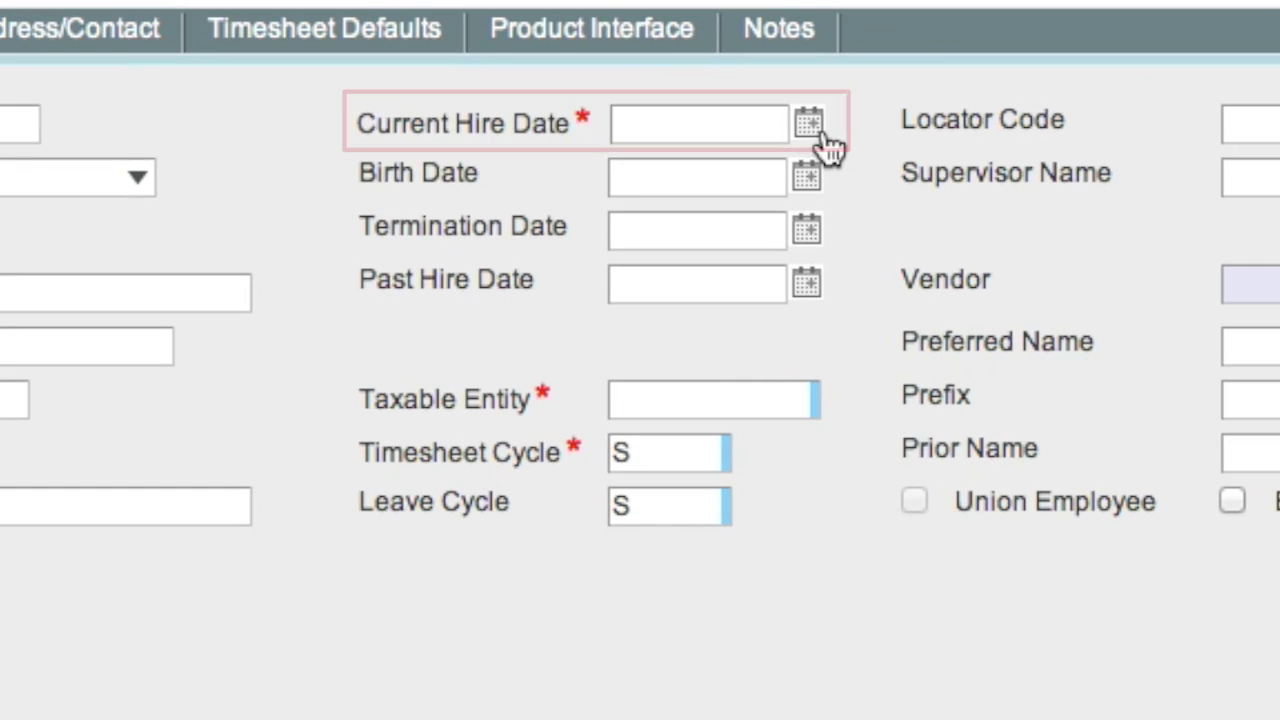
Step: Set the Current Hire Date to 03/03/2015 and the Past Hire Date to 03/14/2013
left_click(810, 124)
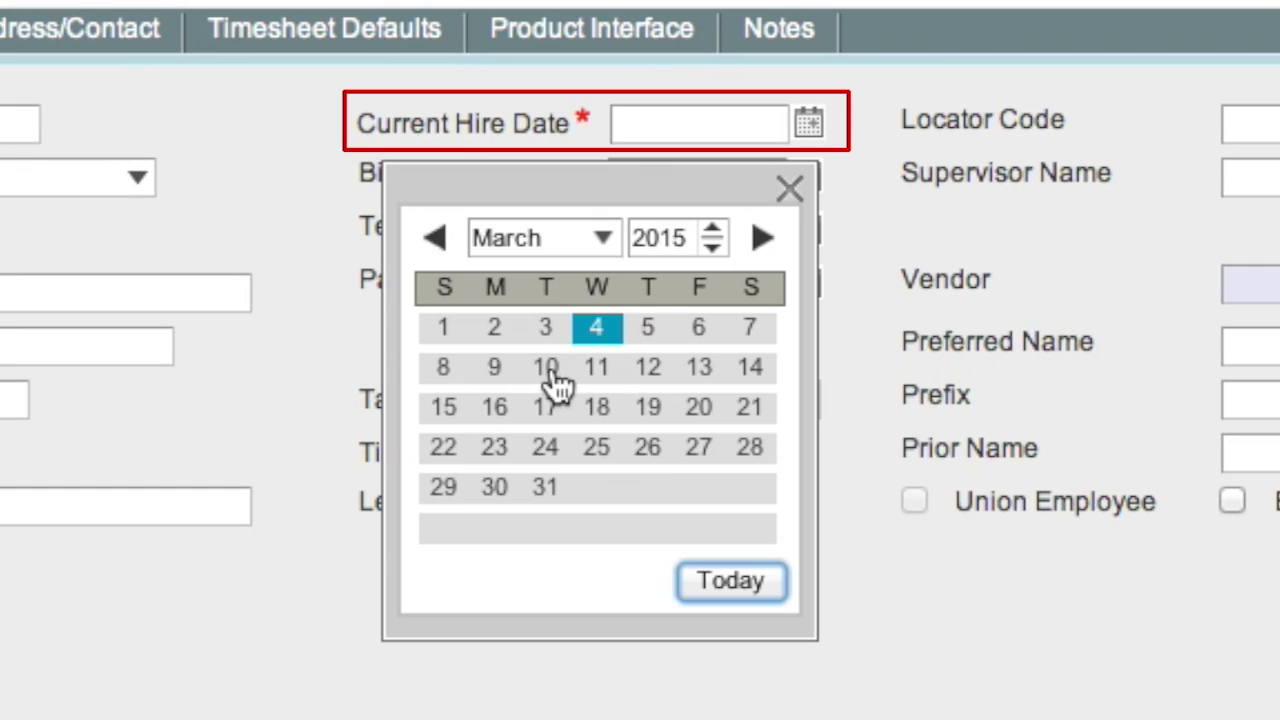
left_click(546, 330)
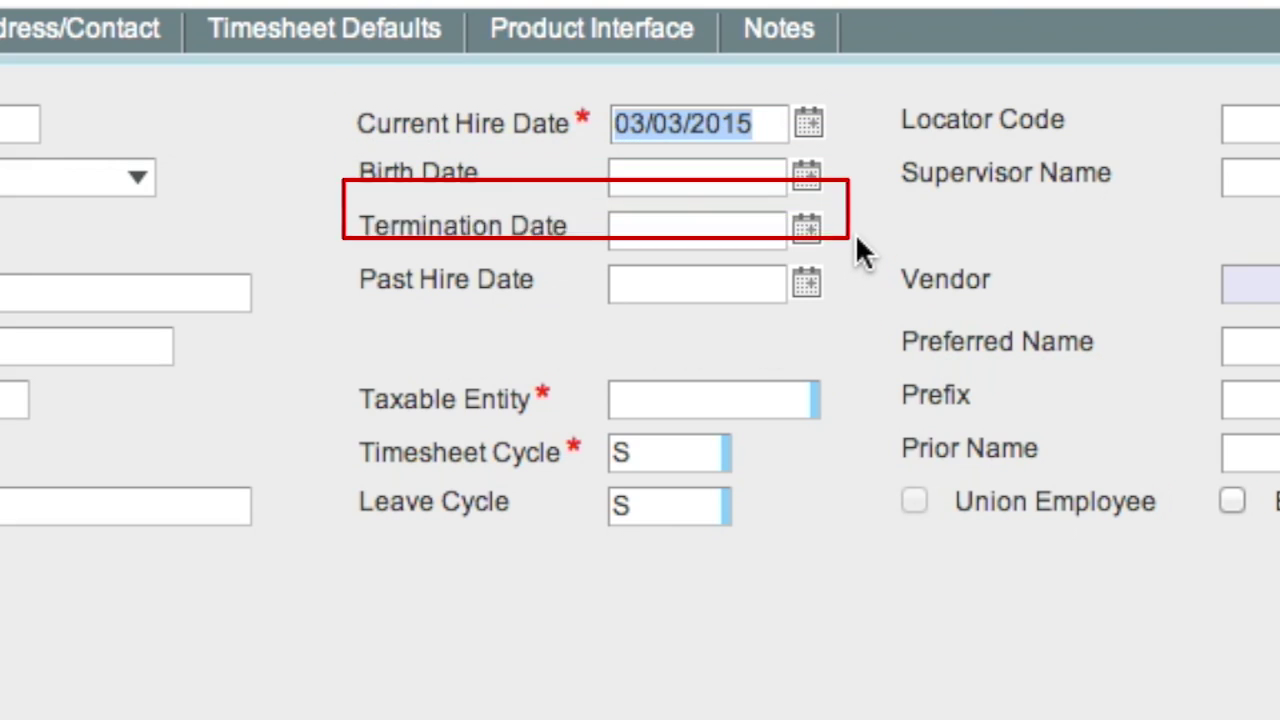
left_click(805, 285)
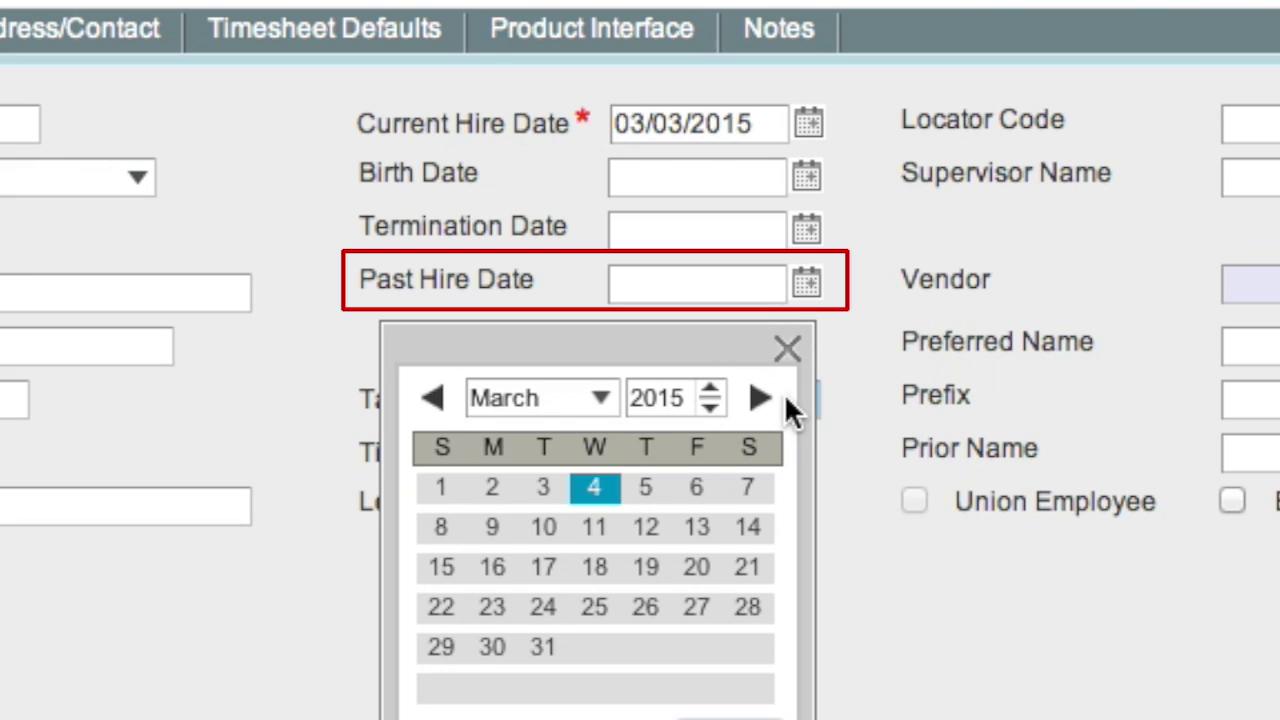
left_click(711, 409)
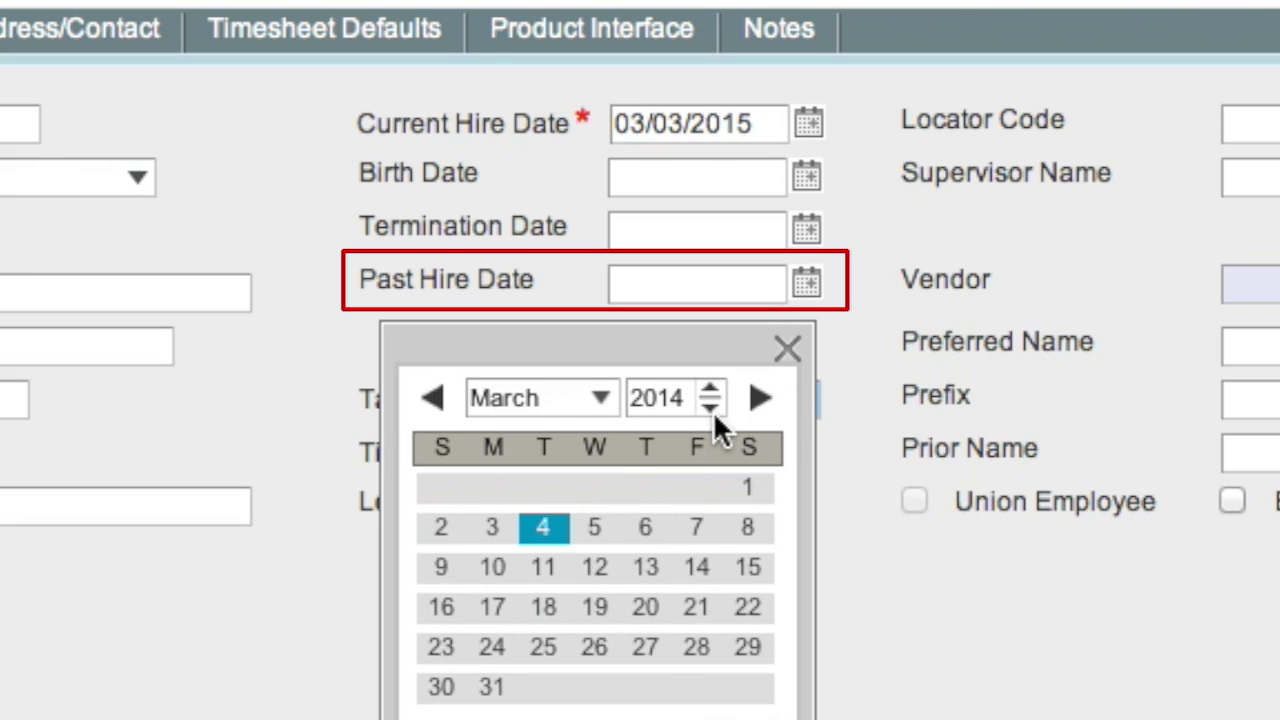
left_click(711, 409)
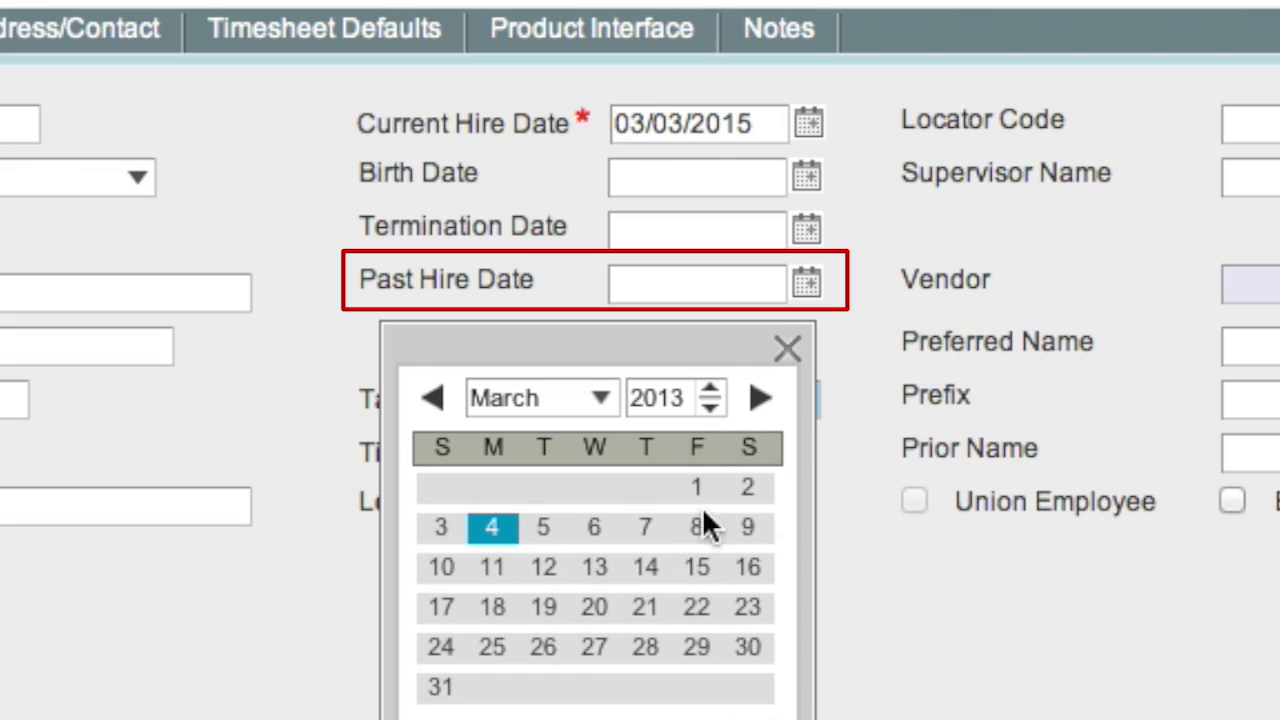
left_click(640, 572)
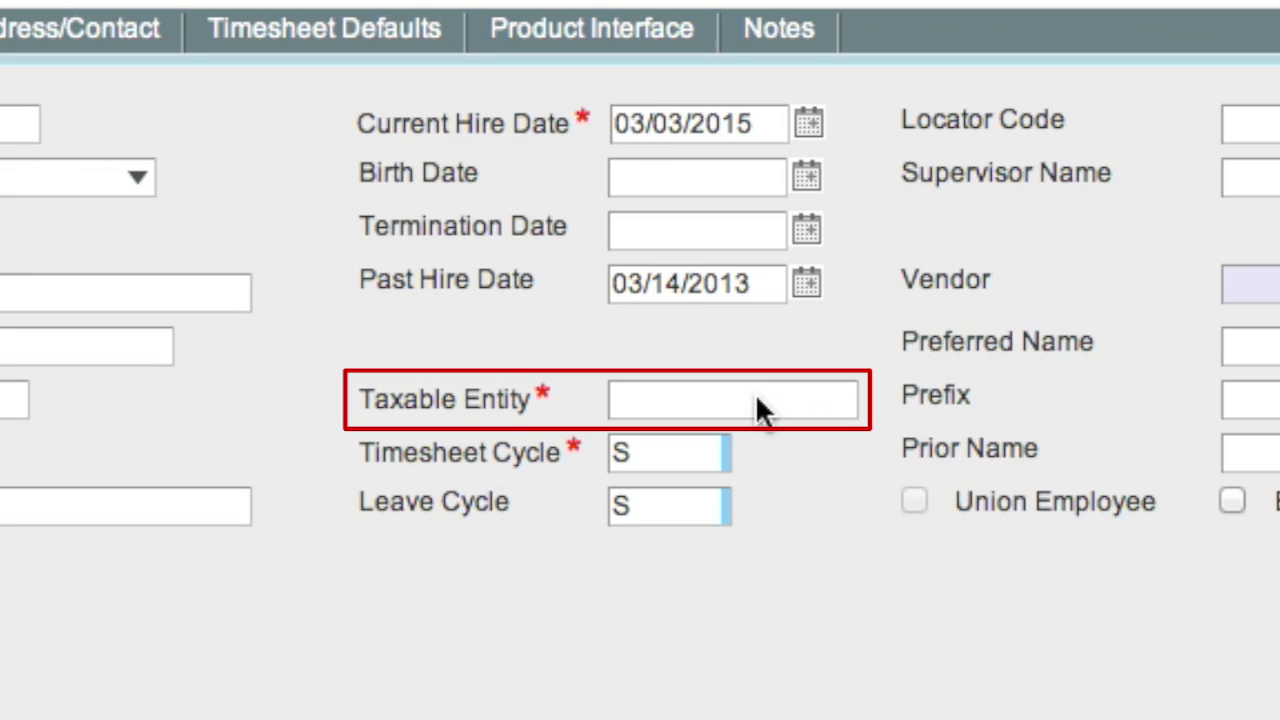
Step: Set the employee's Taxable Entity to 1
type("1")
left_click(730, 465)
left_click(852, 528)
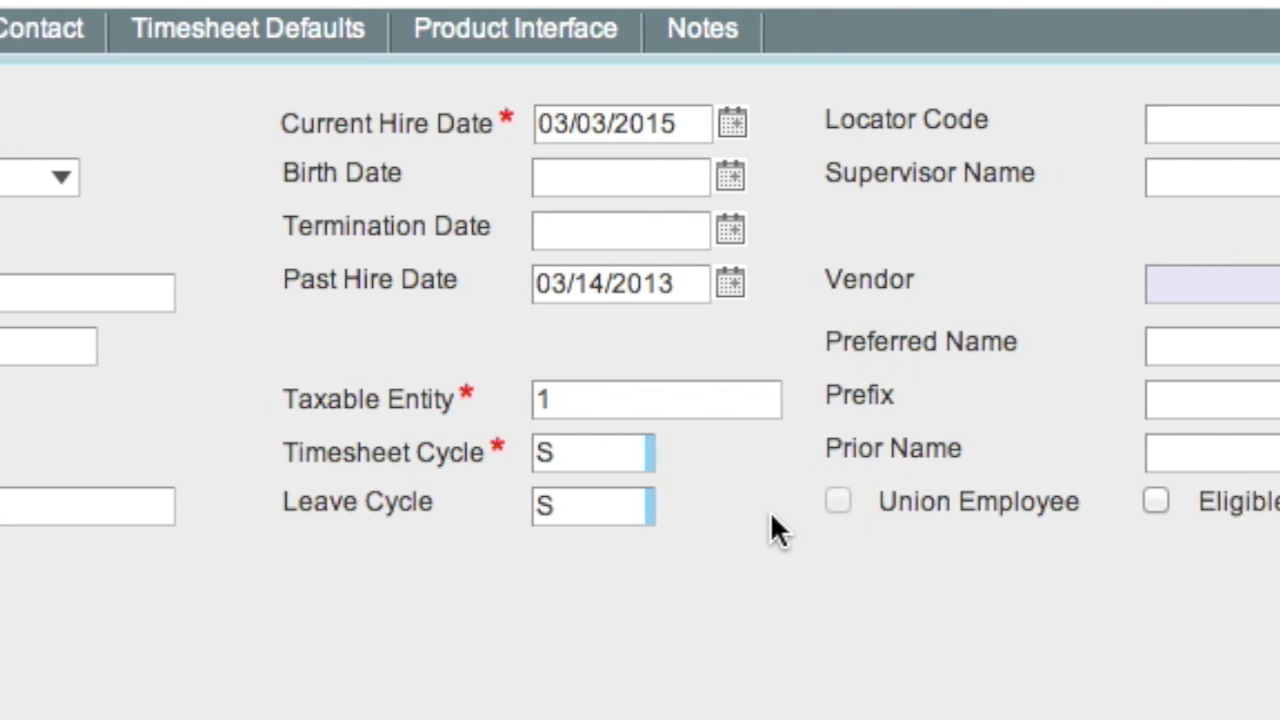
Step: Look up the locator codes and assign VA (VIRGINIA) to the employee
double_click(865, 124)
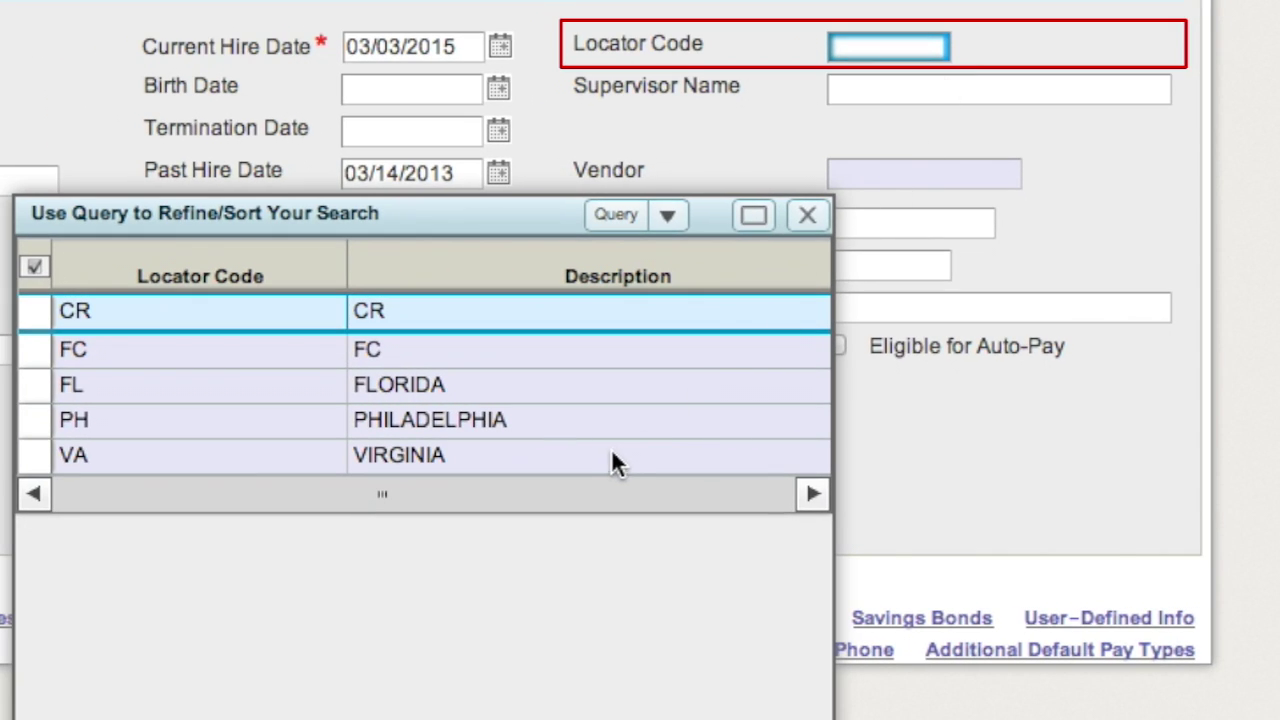
left_click(31, 455)
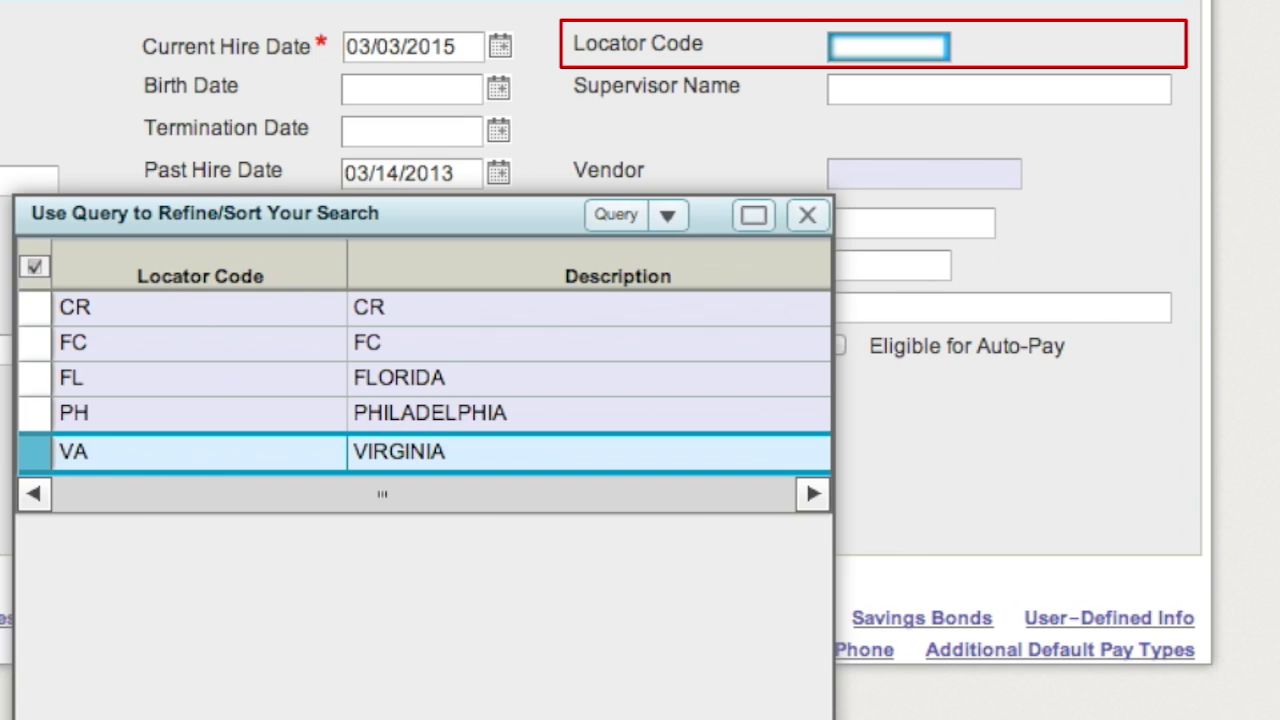
key("Return")
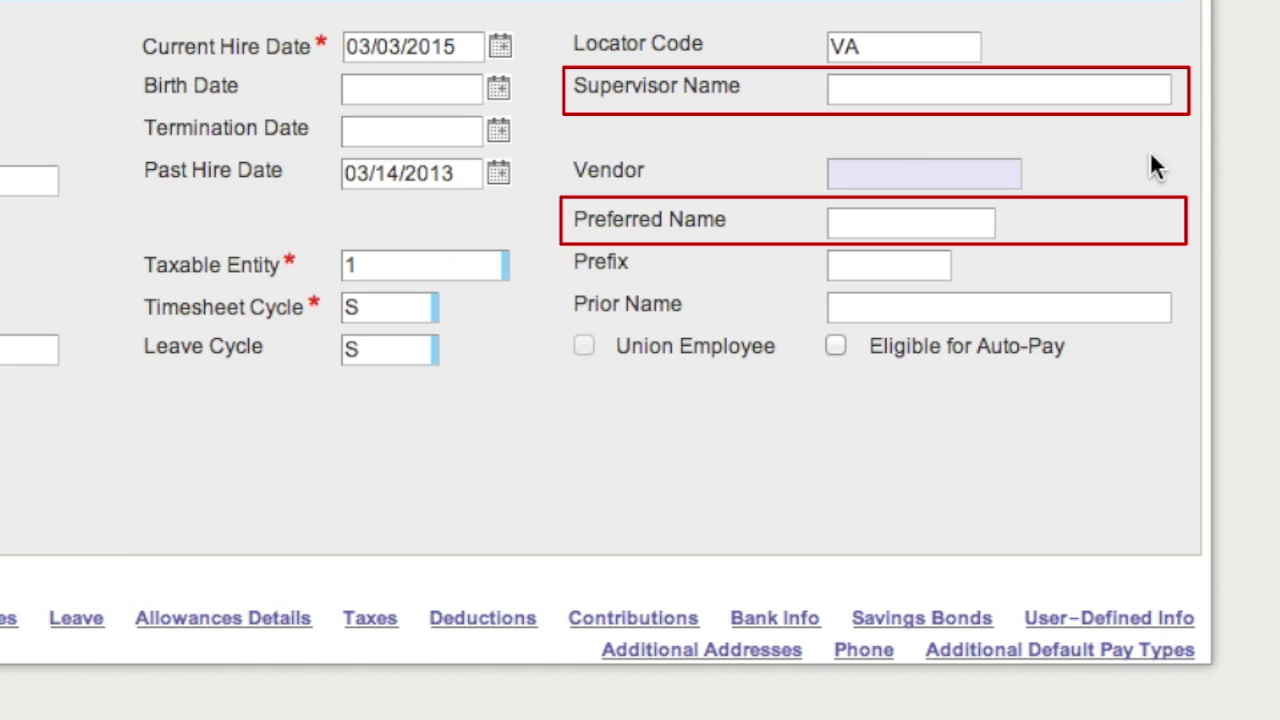
Step: Enter "Last S, First M" as the employee's Prior Name
left_click(1008, 310)
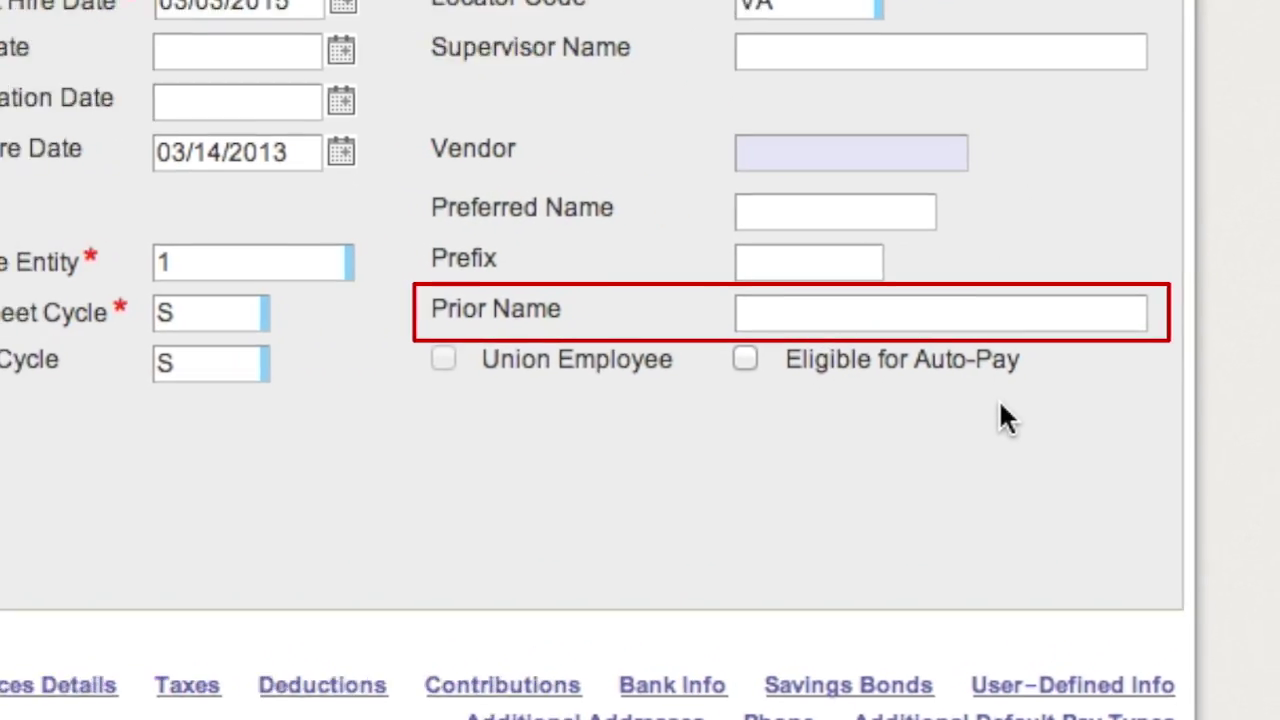
type("Last ")
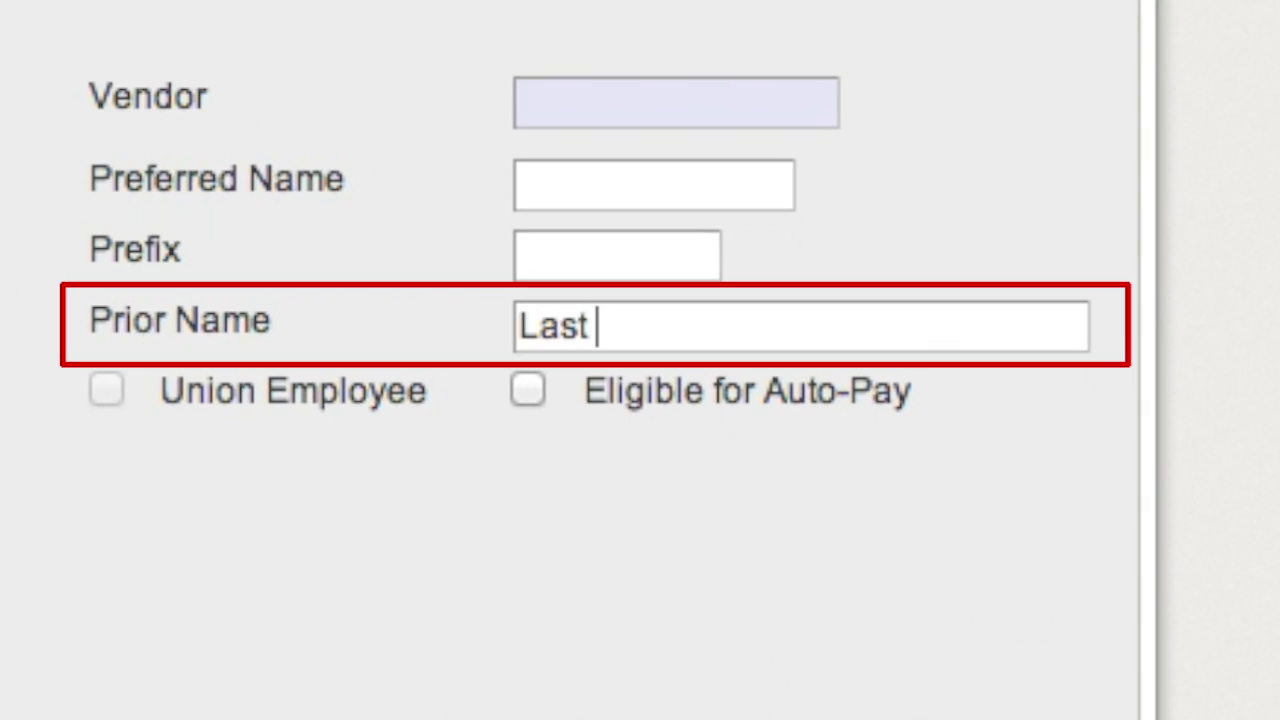
type("S, ")
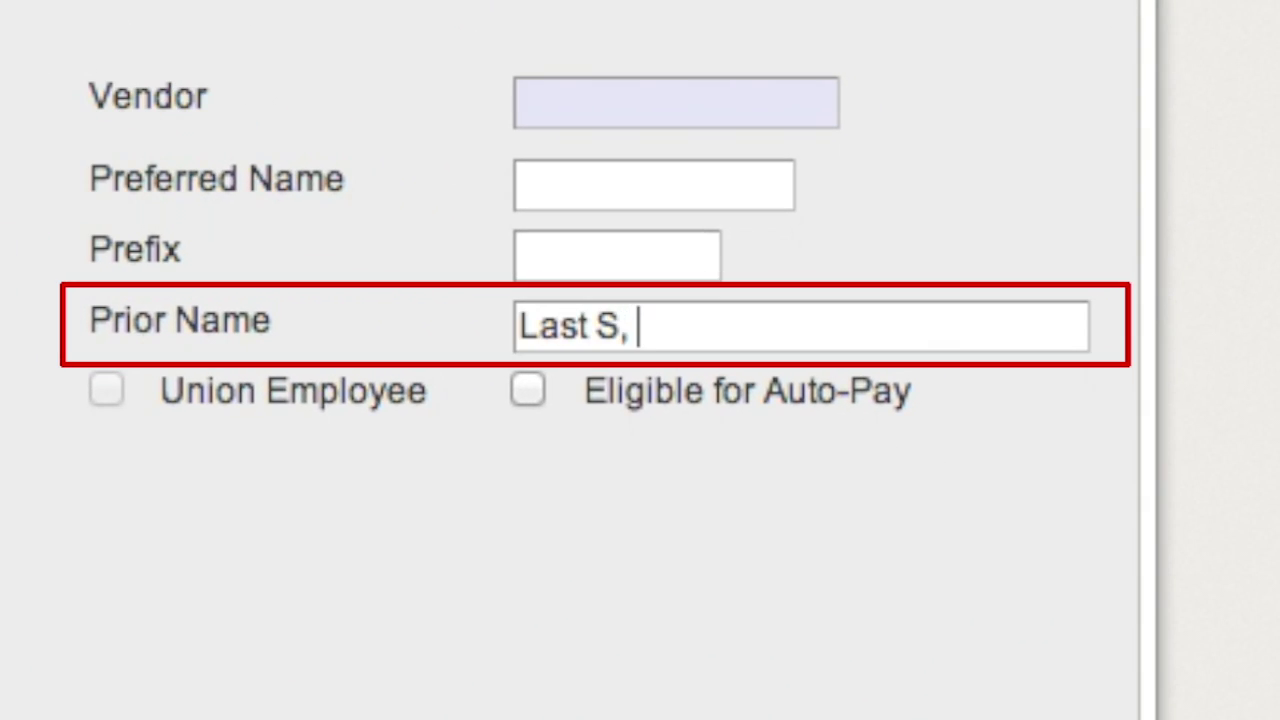
type("First ")
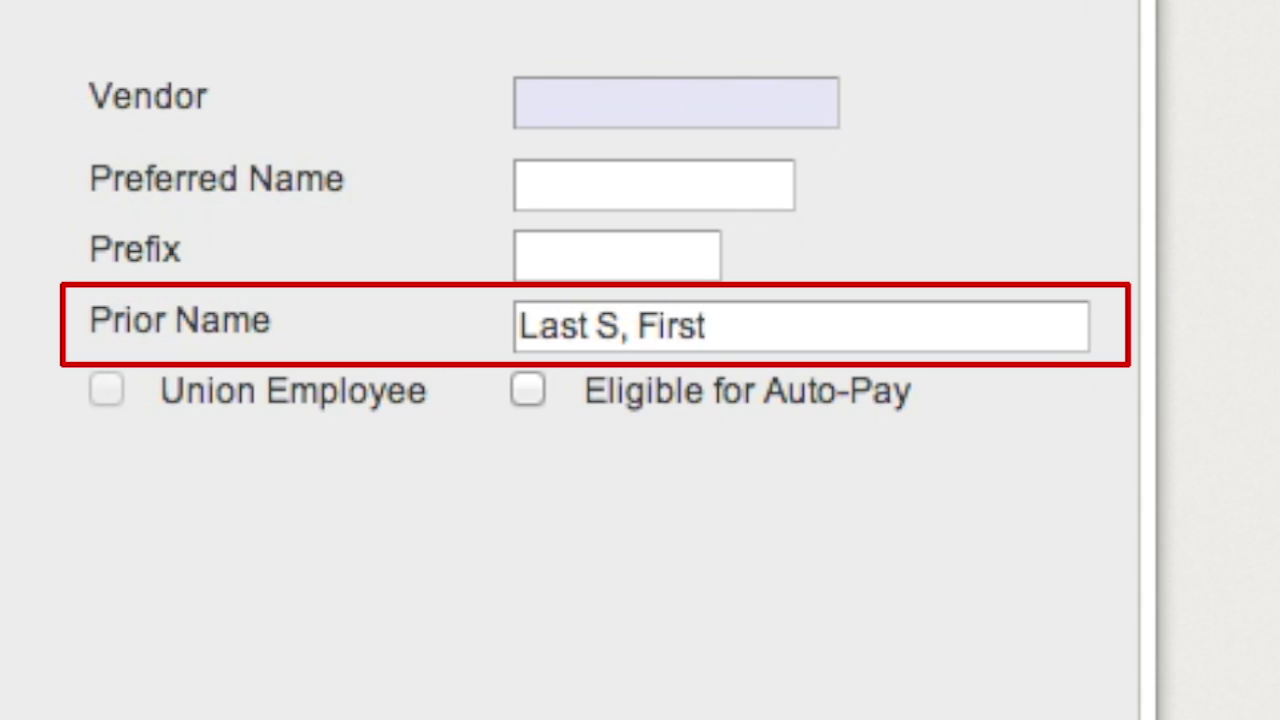
type("M")
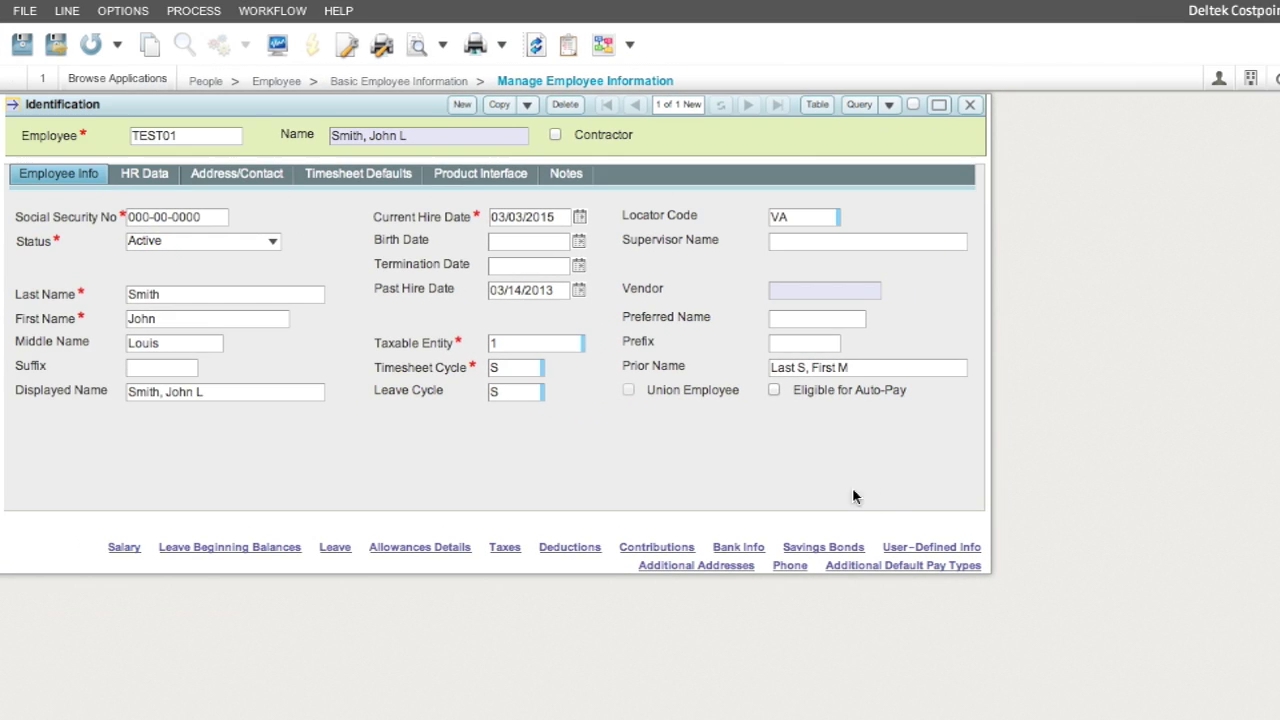
Step: Fill in the HR data with gender Male, marital status S and race code WHITE
left_click(162, 175)
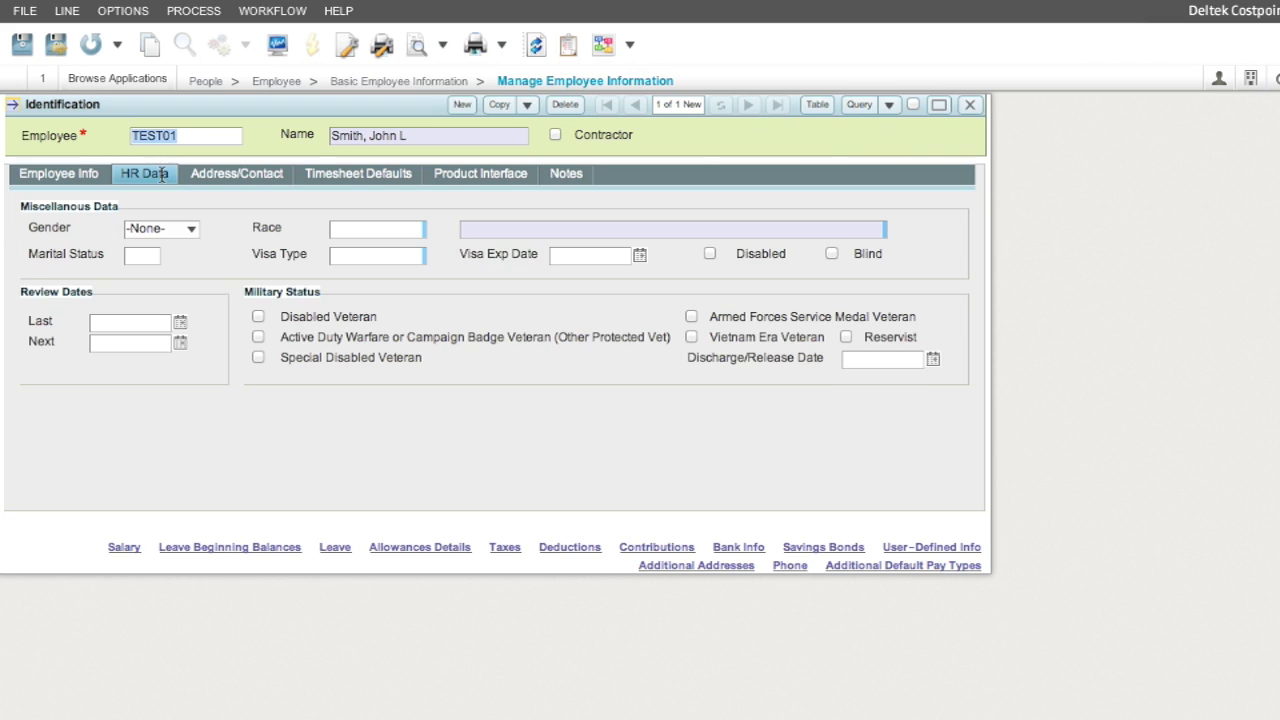
left_click(189, 229)
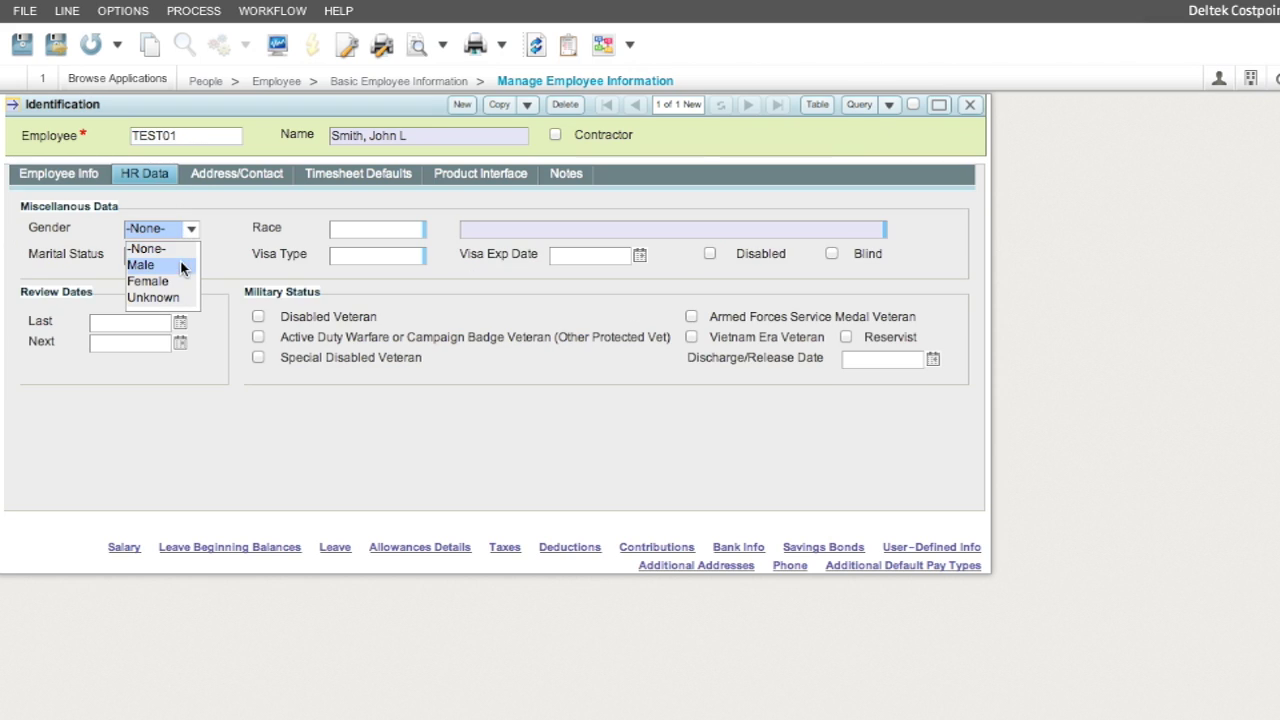
left_click(180, 265)
left_click(143, 256)
type("S")
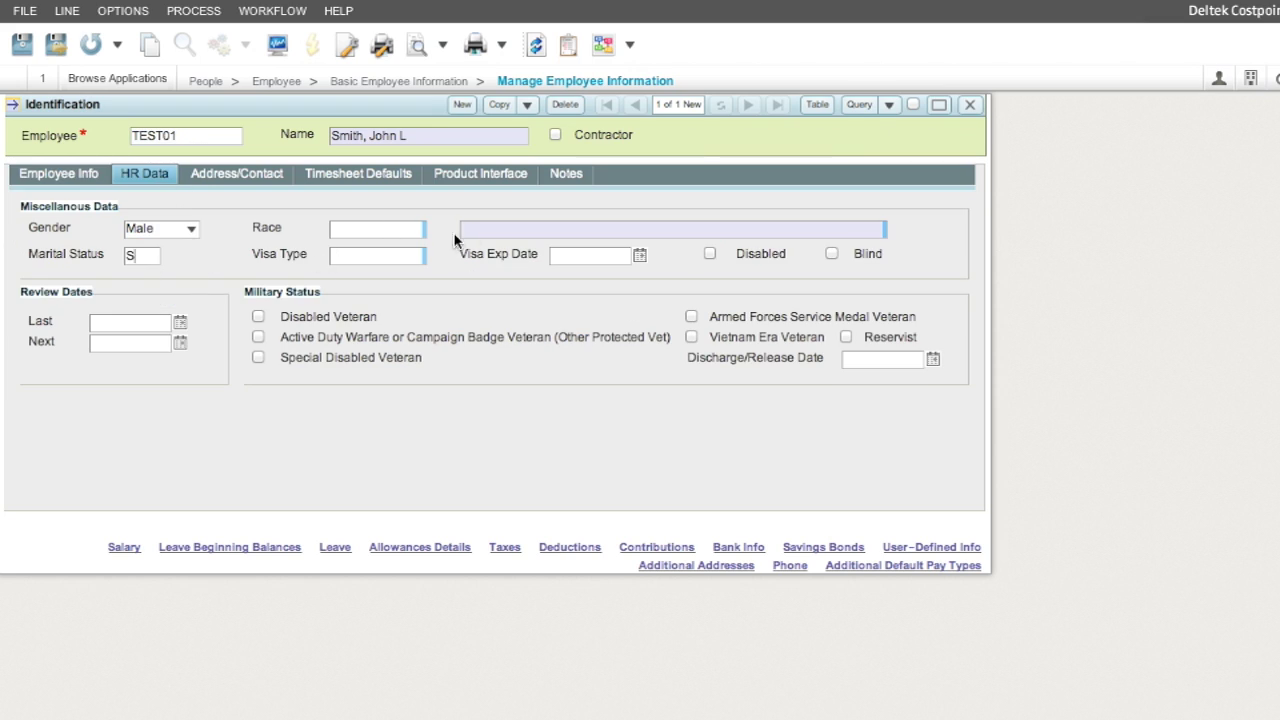
left_click(427, 232)
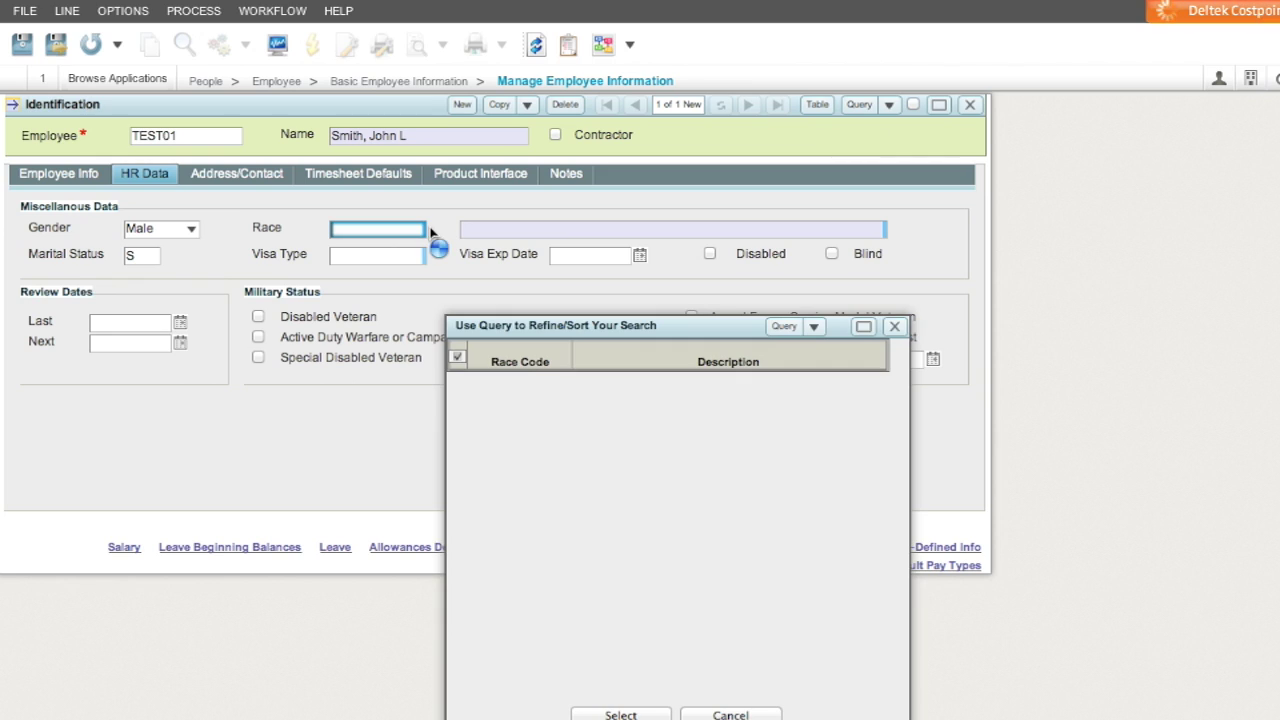
double_click(464, 629)
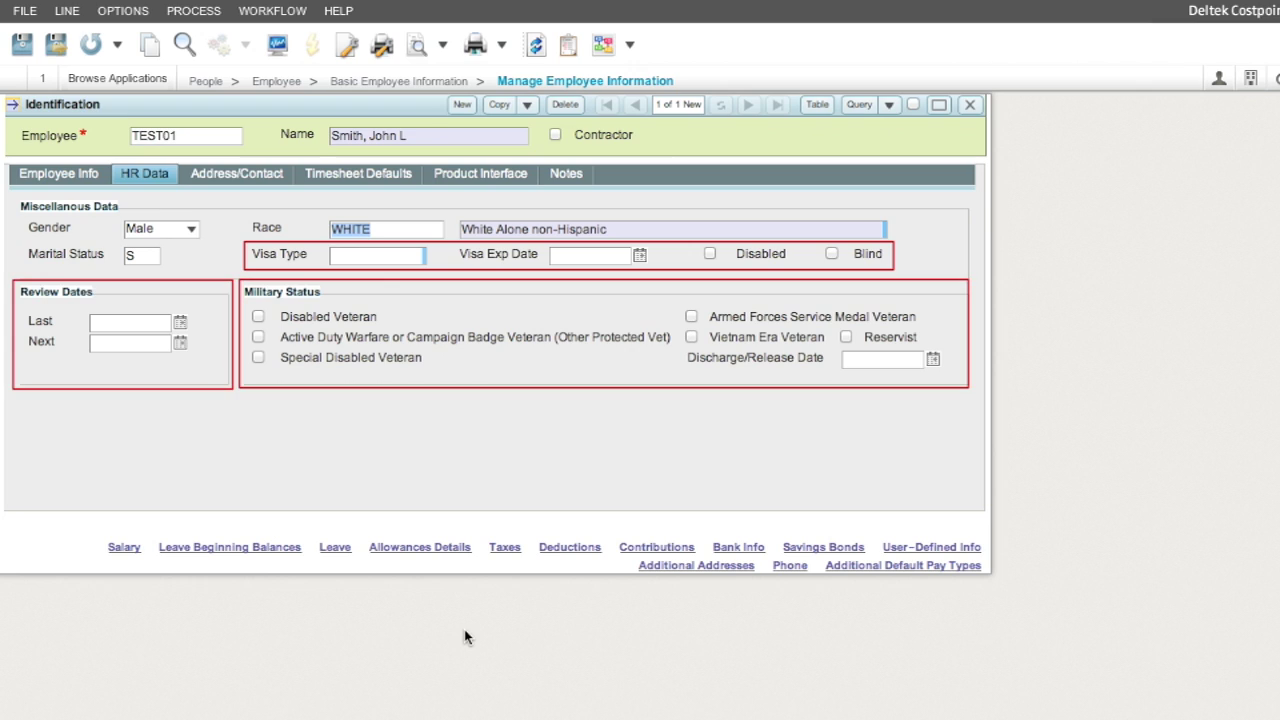
Step: Fill in the street address on Line 1 and the city of the employee's mailing address
left_click(227, 175)
left_click(186, 231)
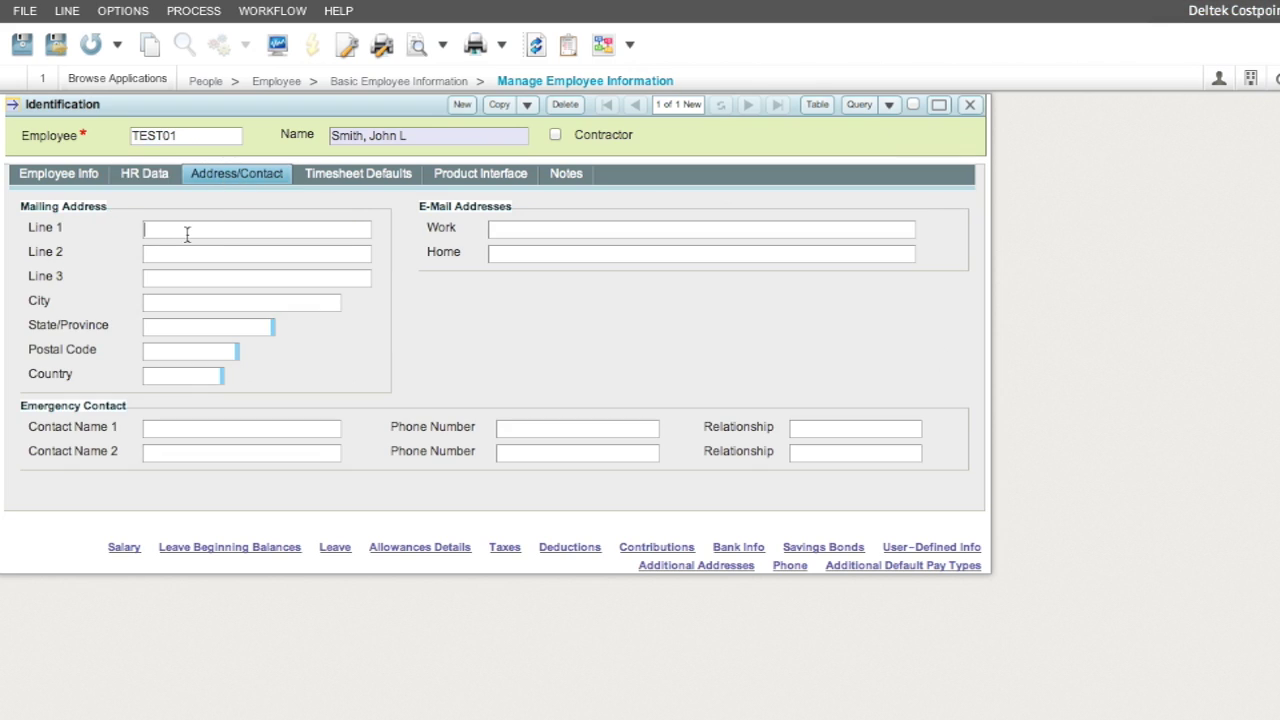
type("13 test st")
key("Tab")
key("Tab")
type("test")
key("Tab")
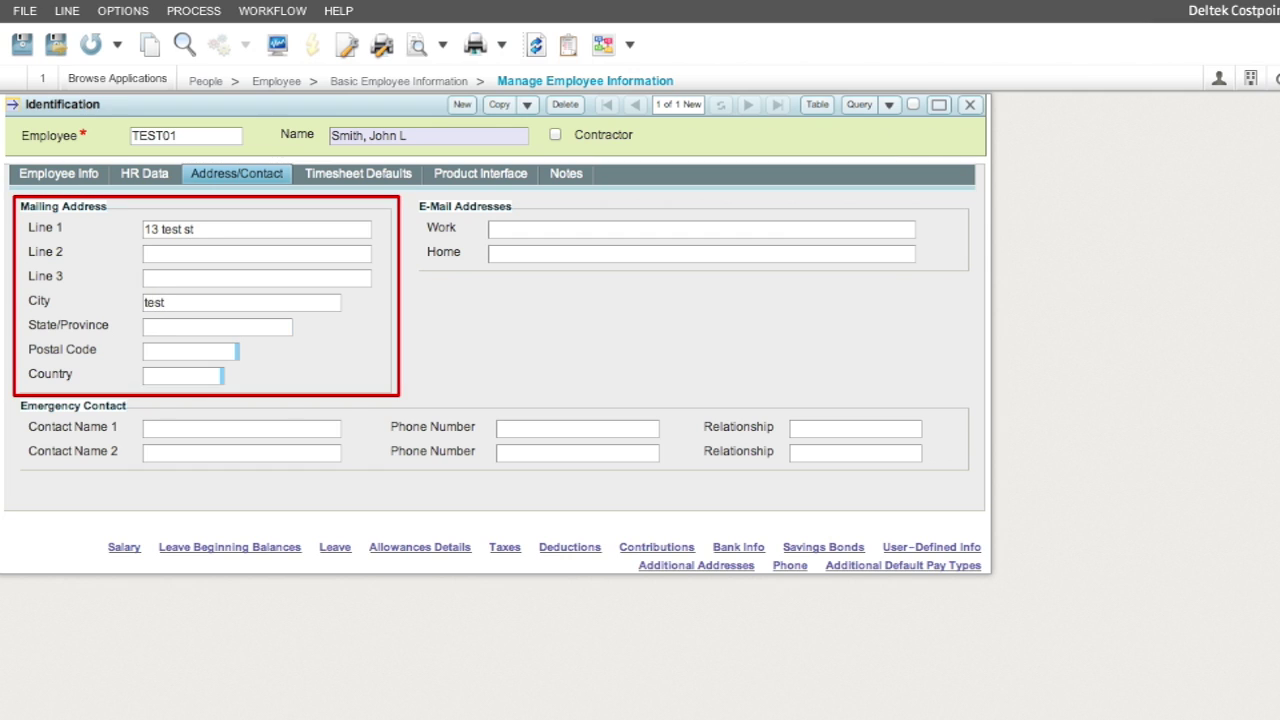
Step: Complete the mailing address with state AL (Alabama) and the postal code, and fill in the employee's work e-mail
left_click(284, 323)
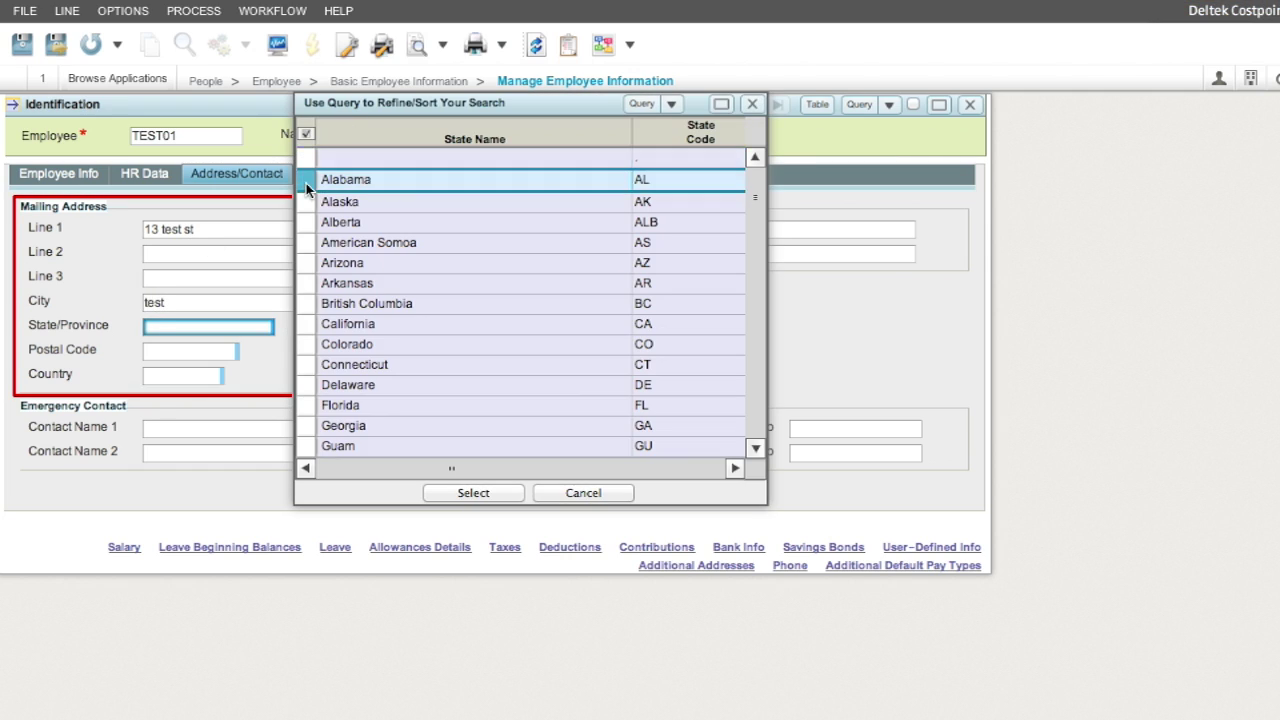
double_click(306, 183)
key("Tab")
type("00000")
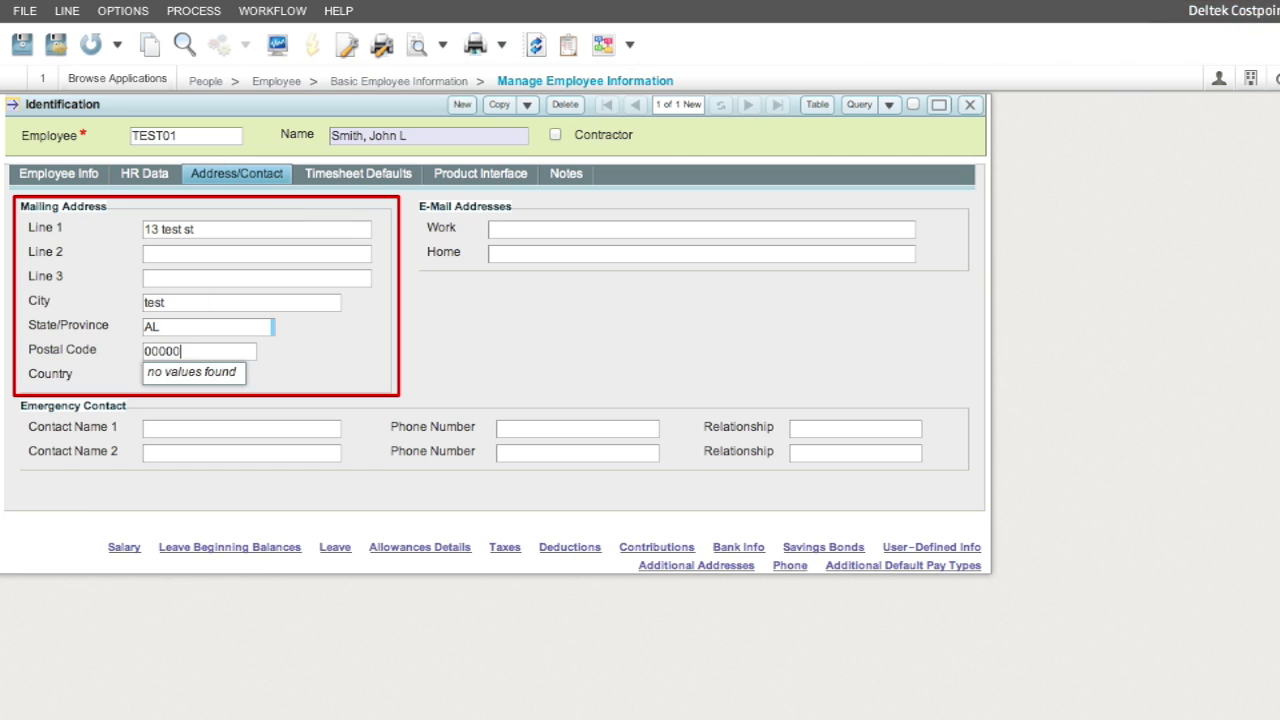
left_click(541, 228)
type("test@email.com")
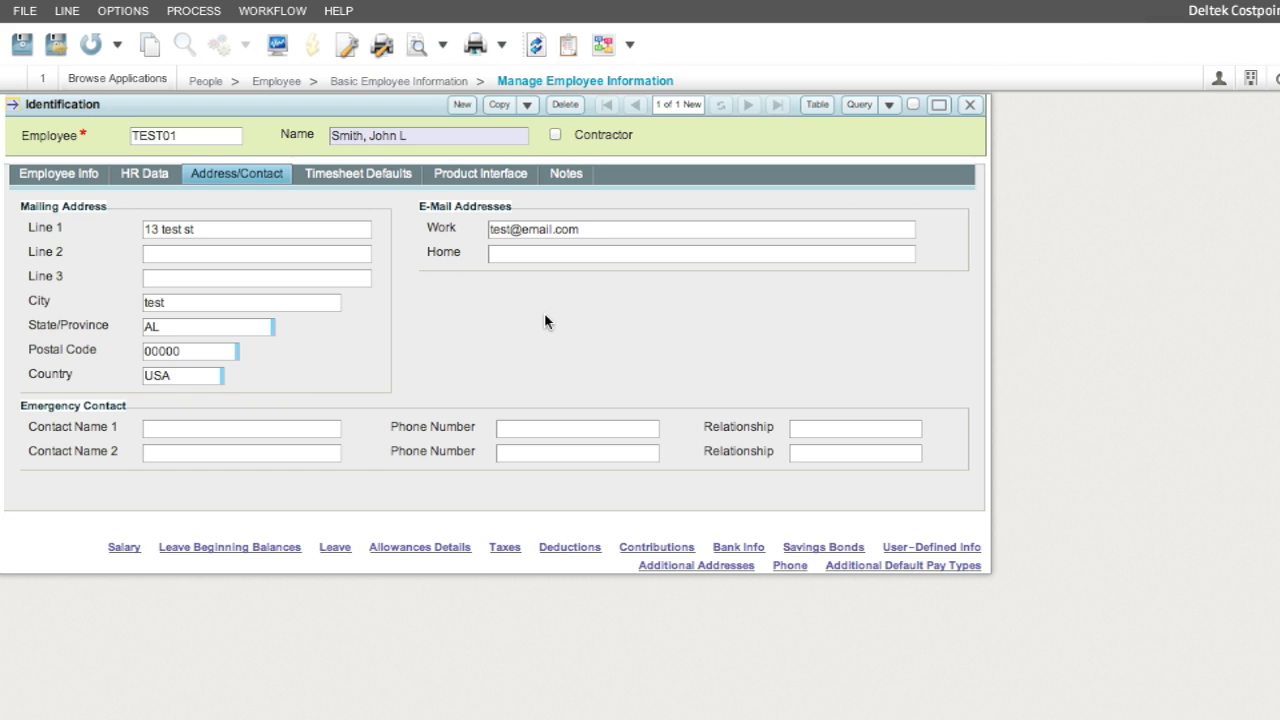
Step: Set the timesheet default GLC to AA (ANALYST) and open the lookup for the Workers' Comp code
left_click(394, 174)
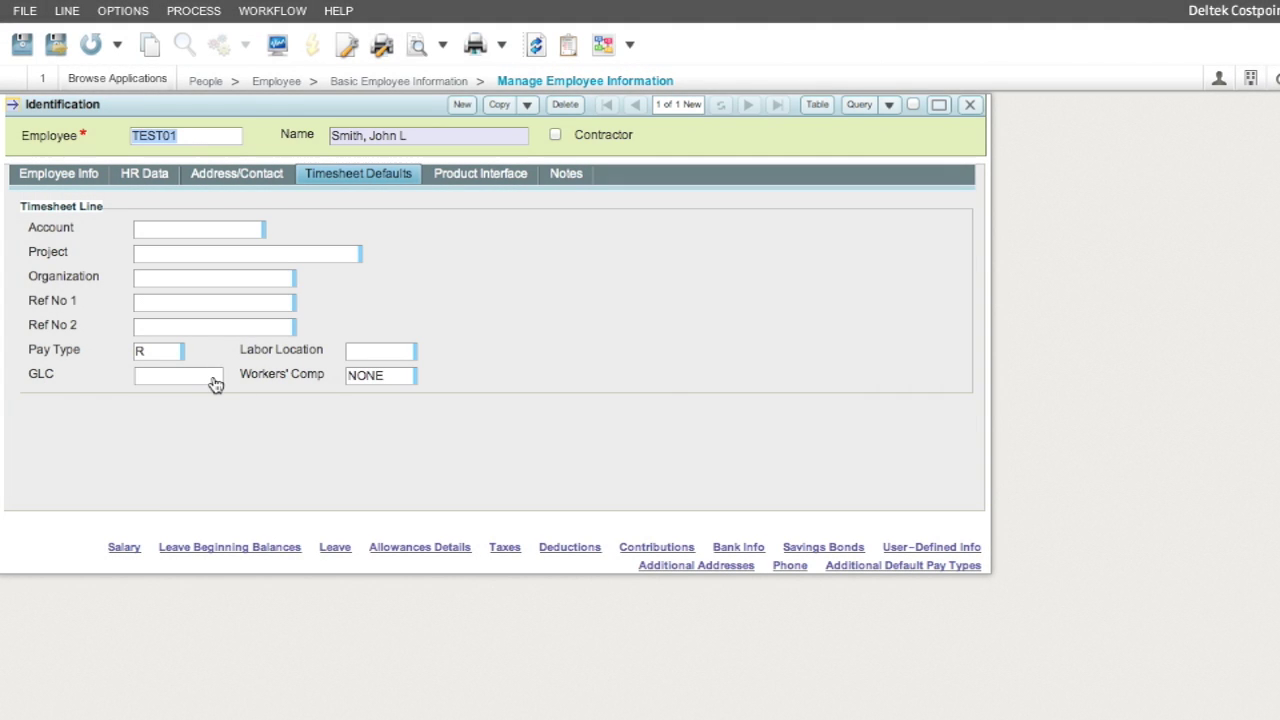
left_click(215, 383)
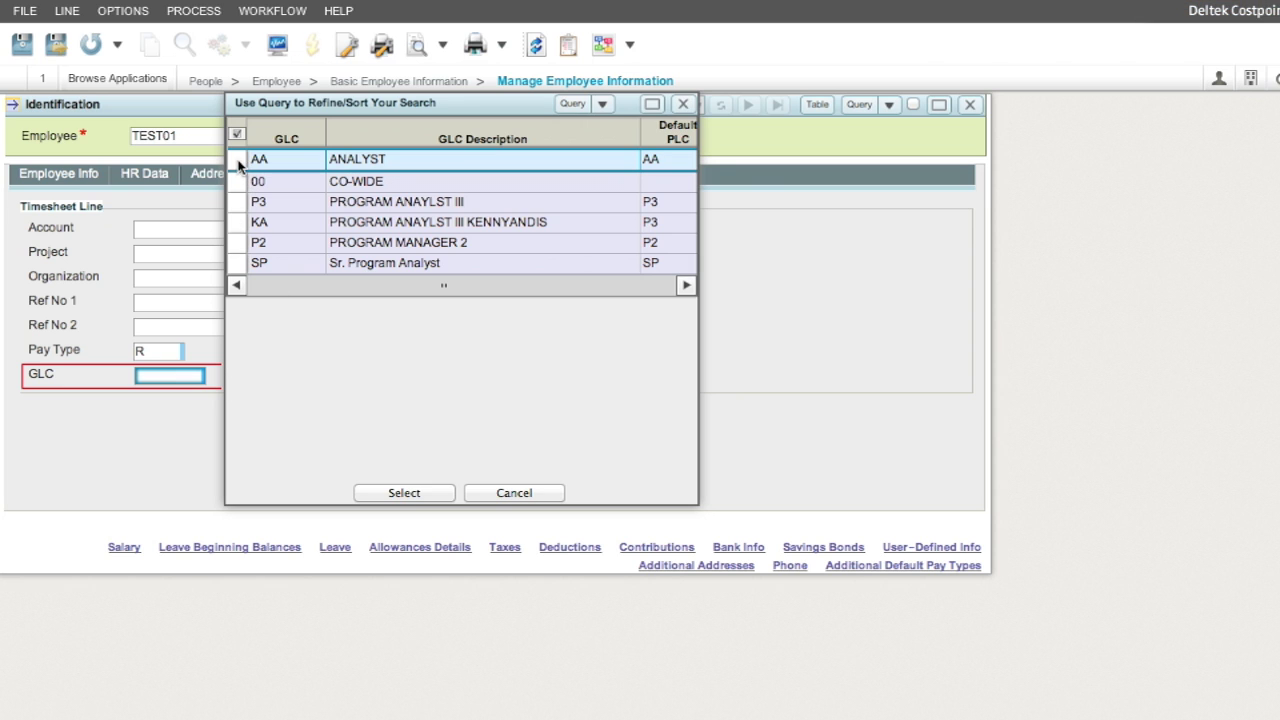
double_click(240, 162)
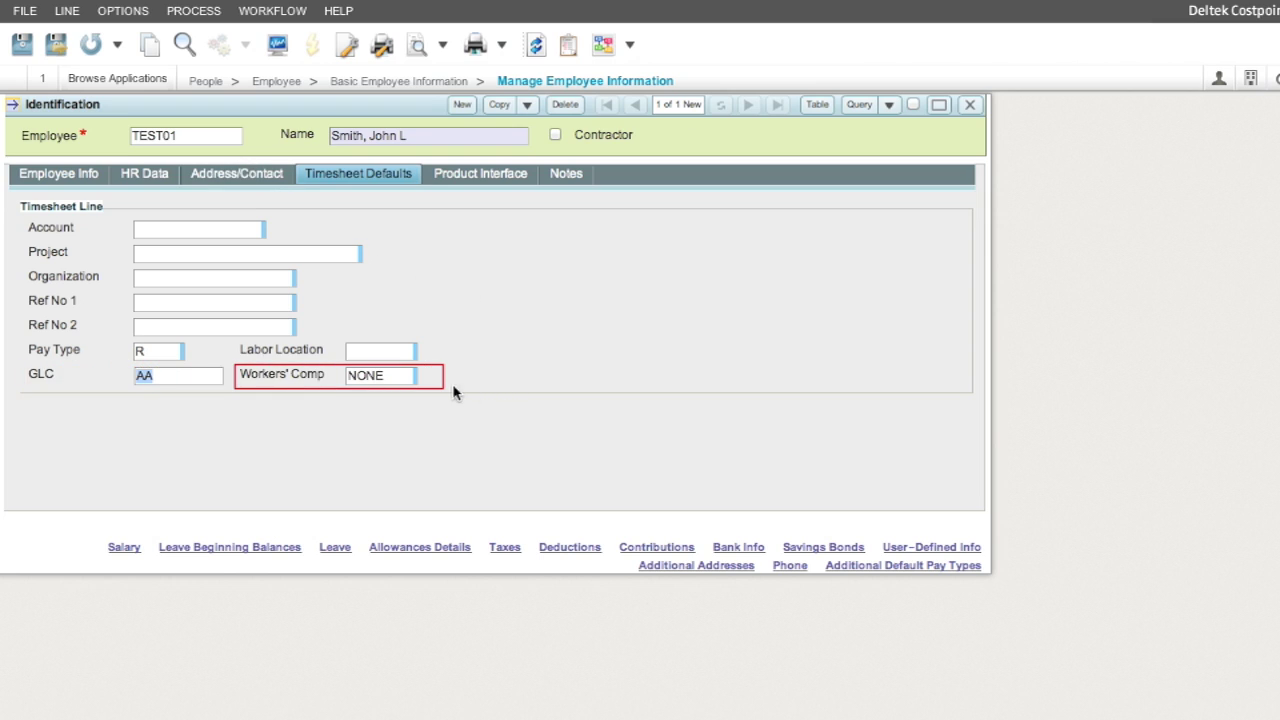
left_click(420, 380)
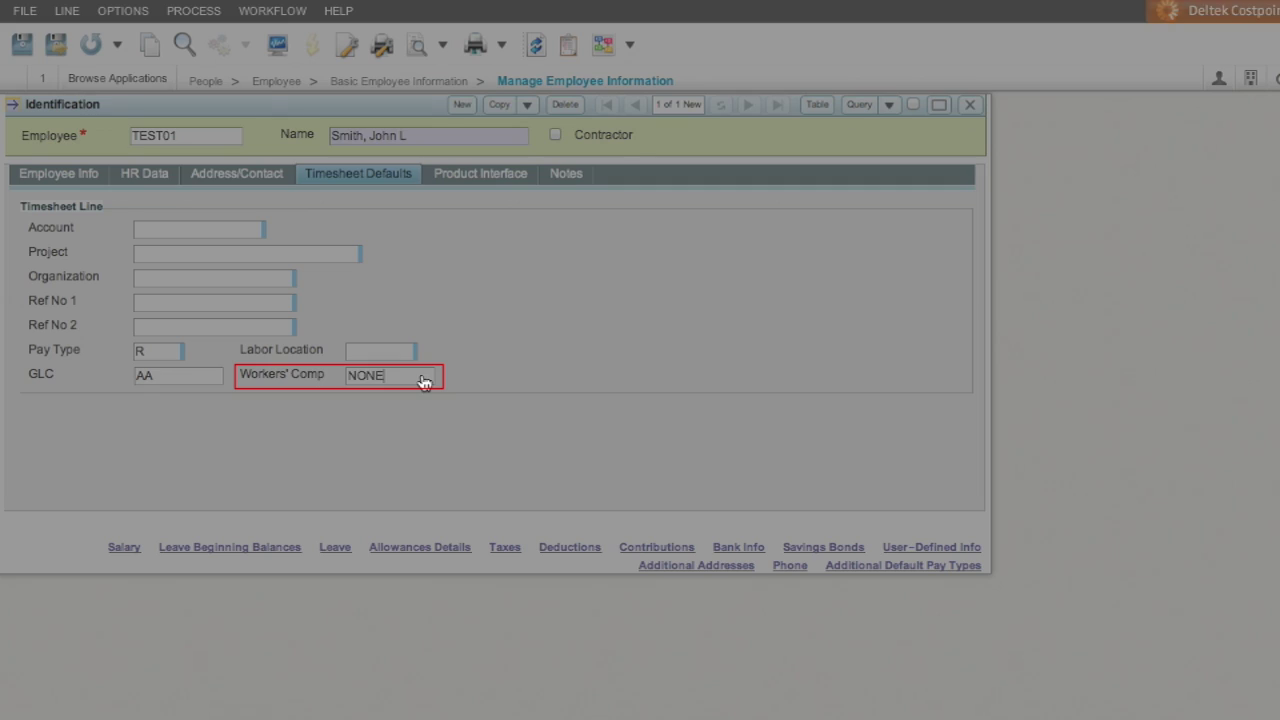
left_click(424, 379)
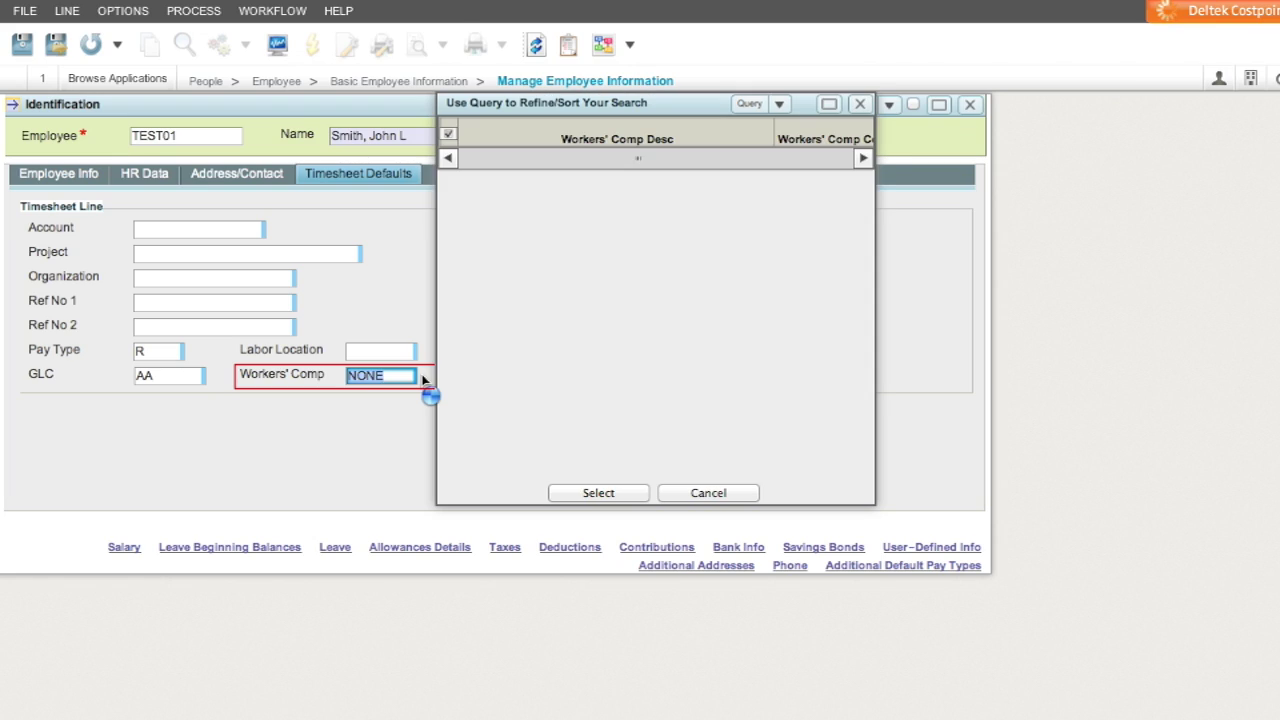
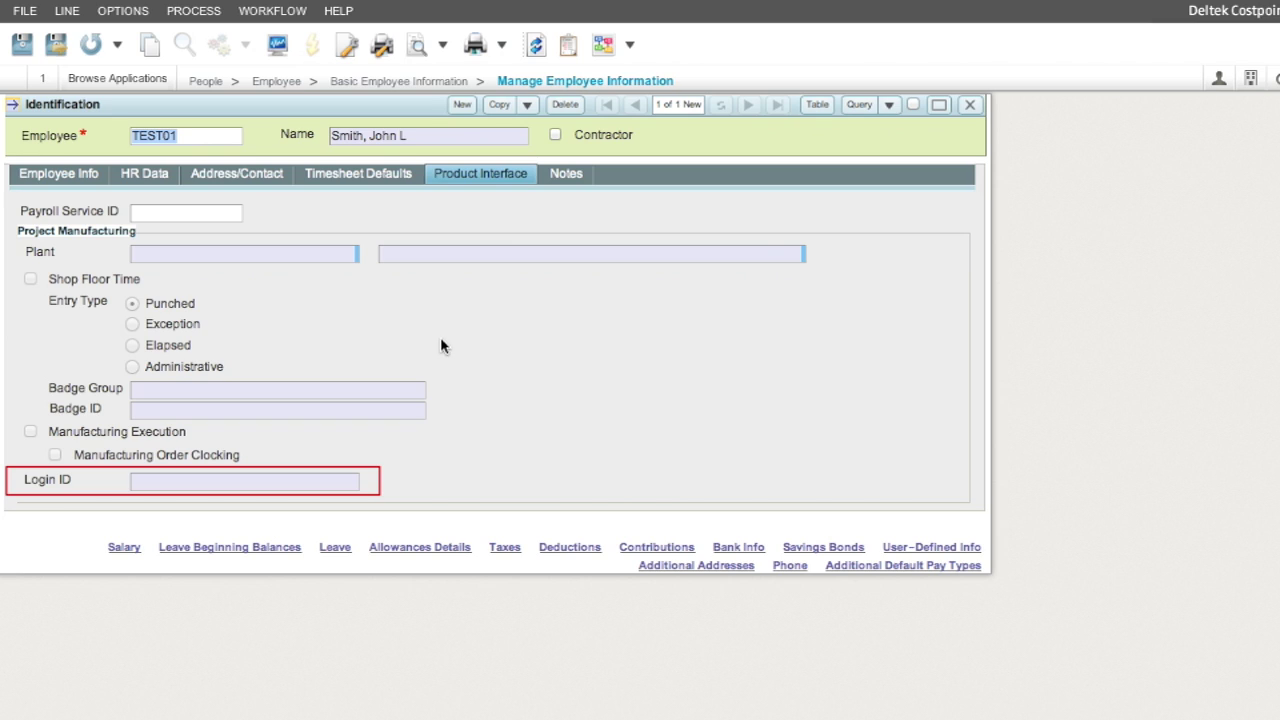
Step: Go to the notes of employee TEST01 and save the new employee record
left_click(564, 175)
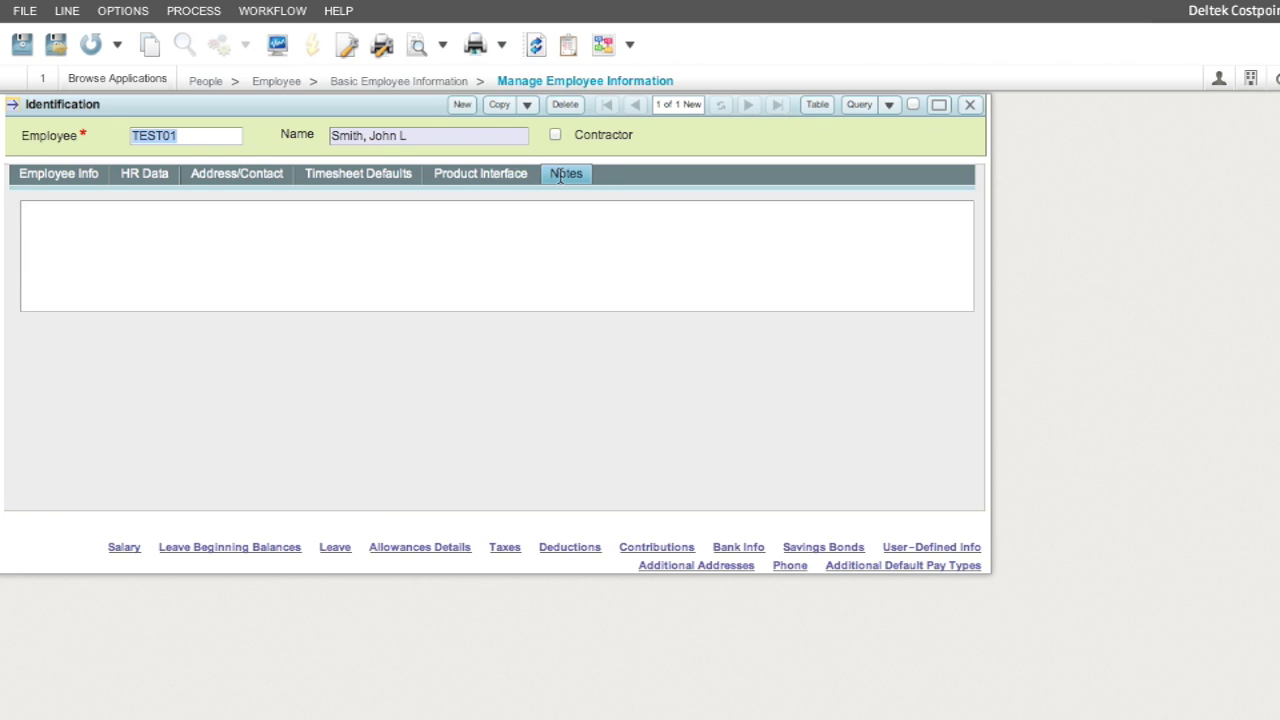
left_click(573, 248)
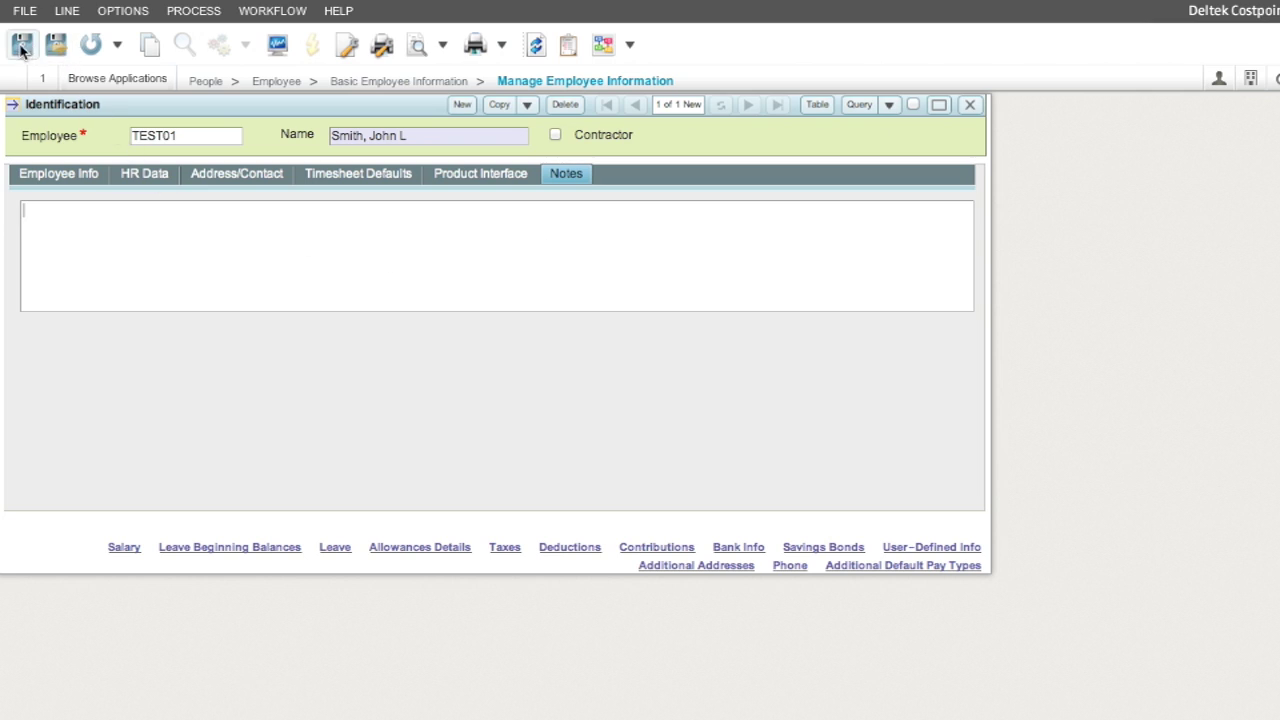
left_click(56, 46)
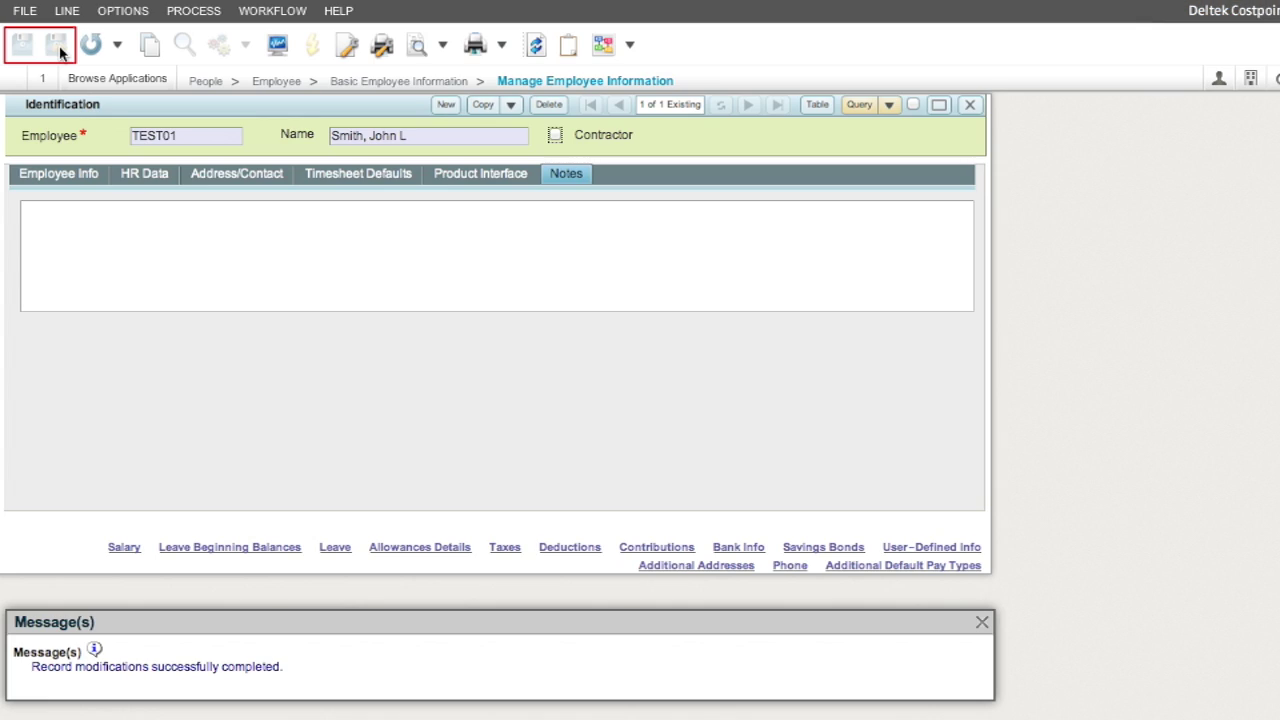